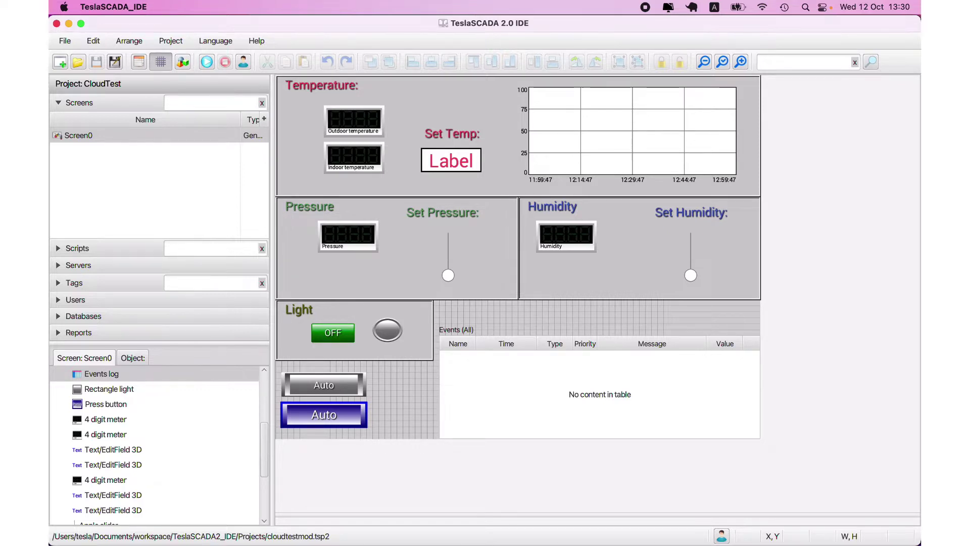
Reveal the macOS Dock to switch from the CloudTest project to Google Chrome
mouse_move(128, 543)
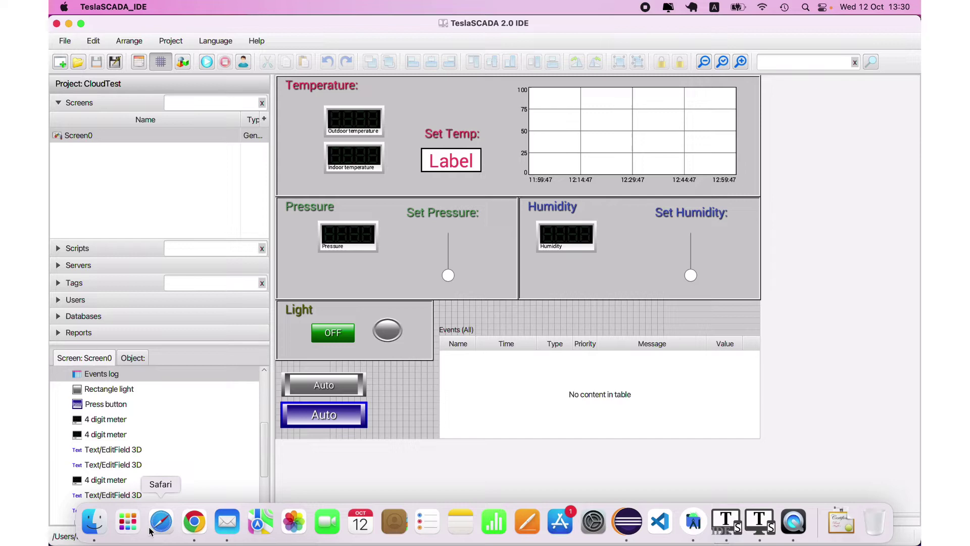
Open TeslaSCADA Cloud from the website in Chrome and go to its sign-up form
left_click(195, 525)
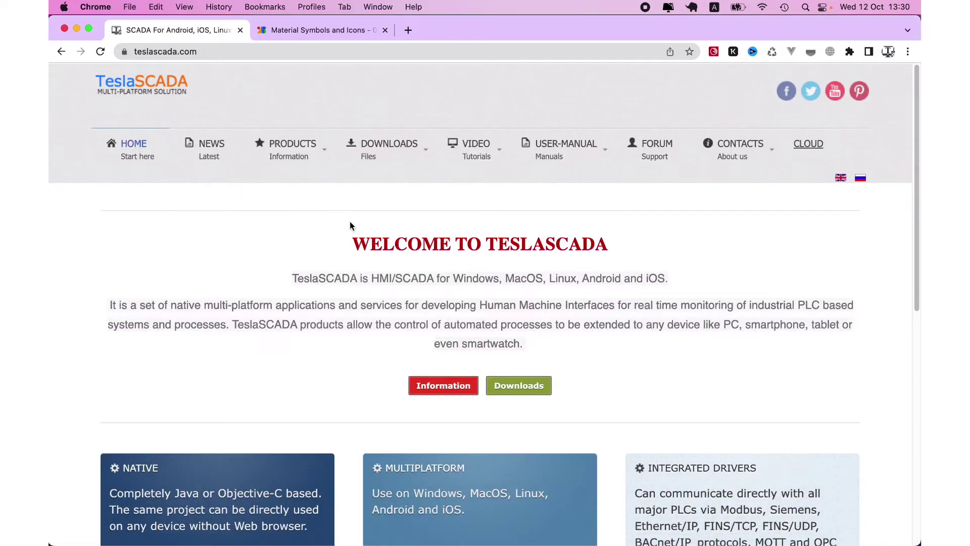
left_click(808, 144)
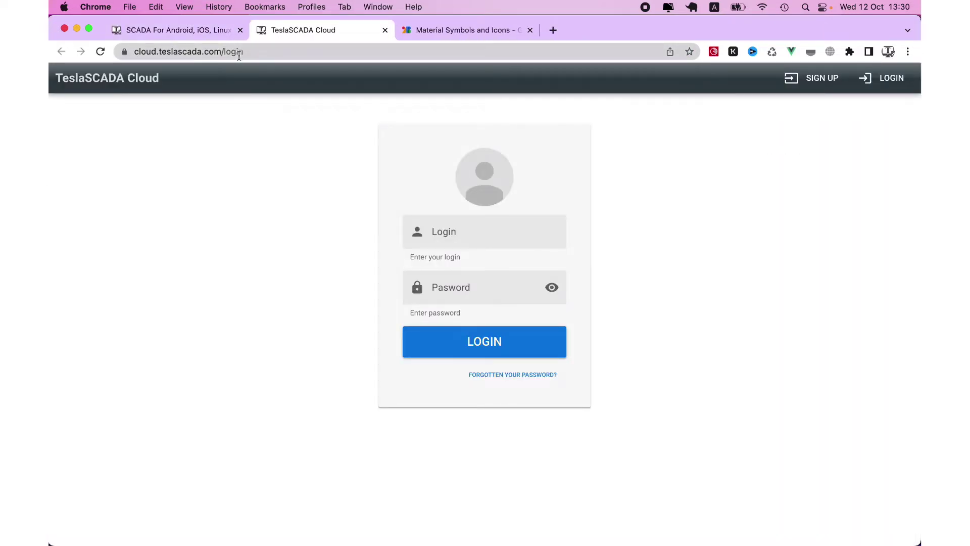
left_click(803, 79)
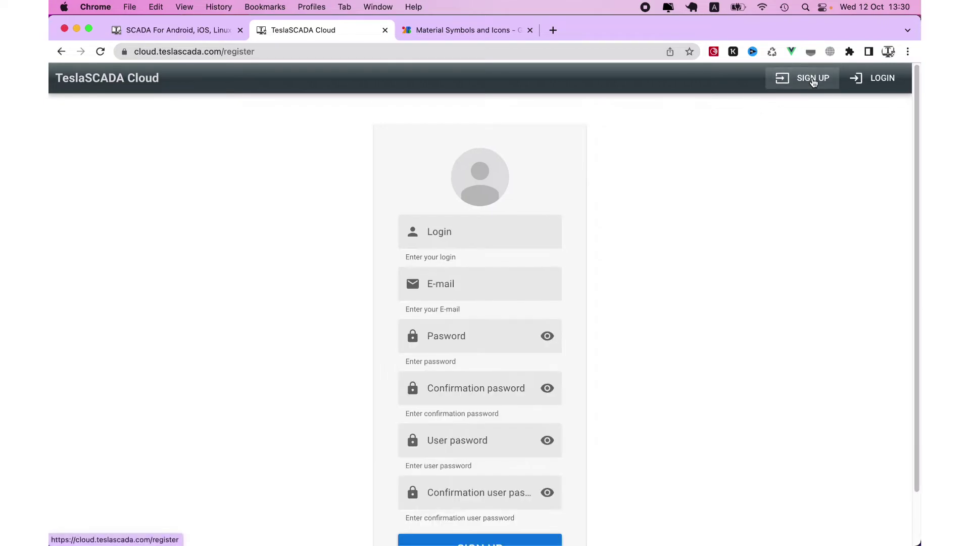
Enter a login name and accept the suggested e-mail address in the sign-up form
left_click(498, 218)
type("user1")
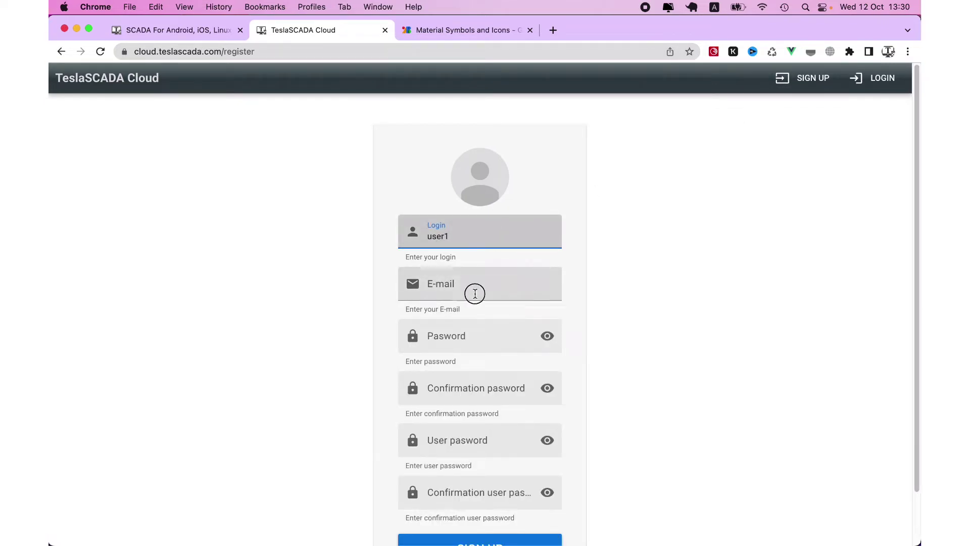
left_click(474, 293)
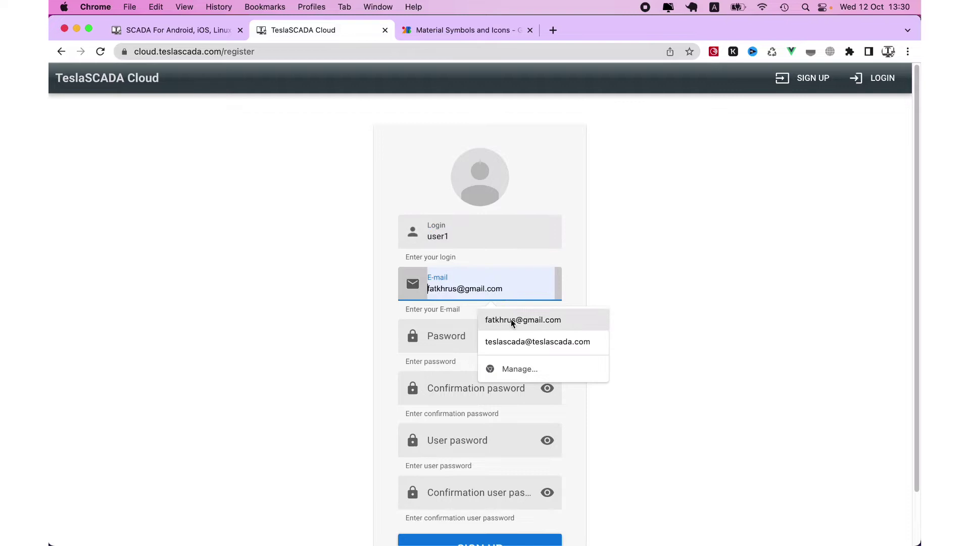
left_click(510, 319)
Enter the account password and a matching confirmation, correcting the mismatch
left_click(481, 336)
type("1234567")
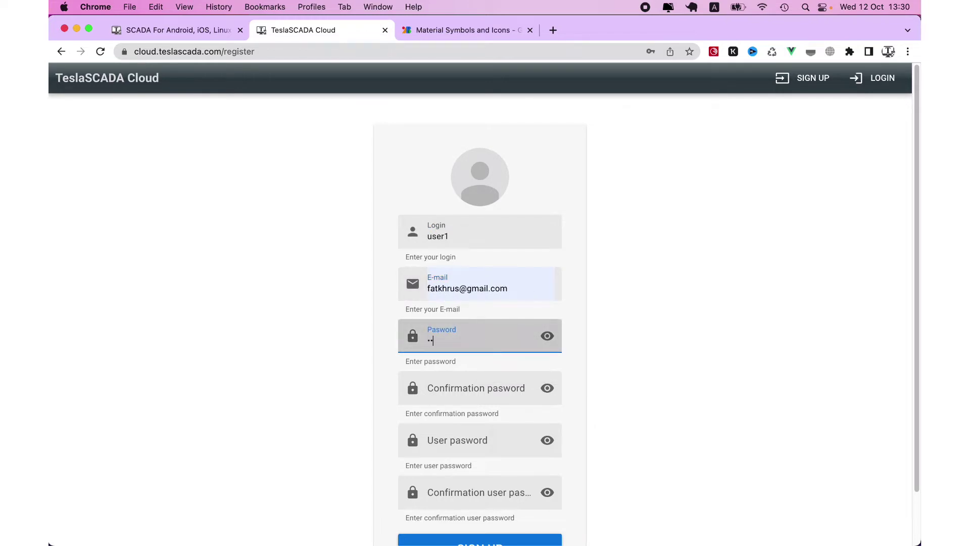
left_click(471, 380)
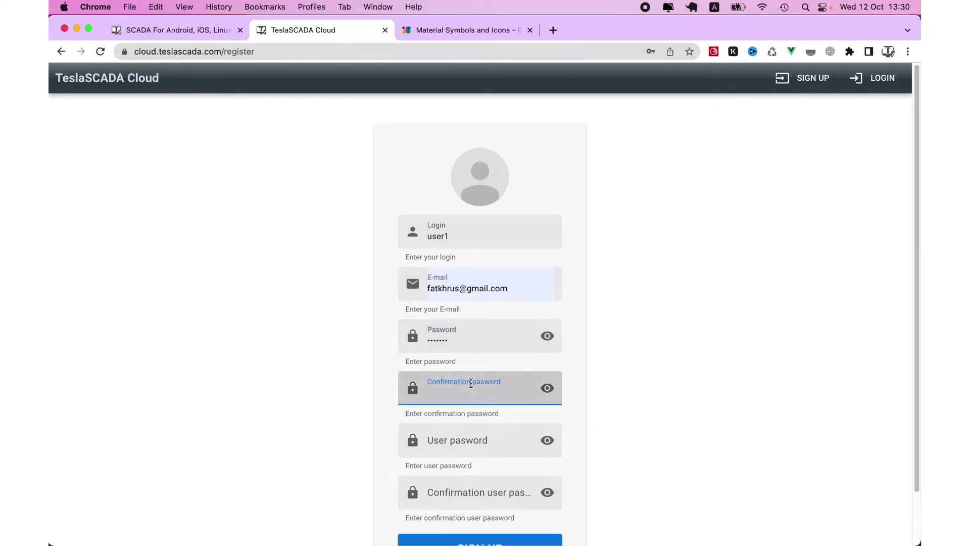
type("12345")
left_click(453, 432)
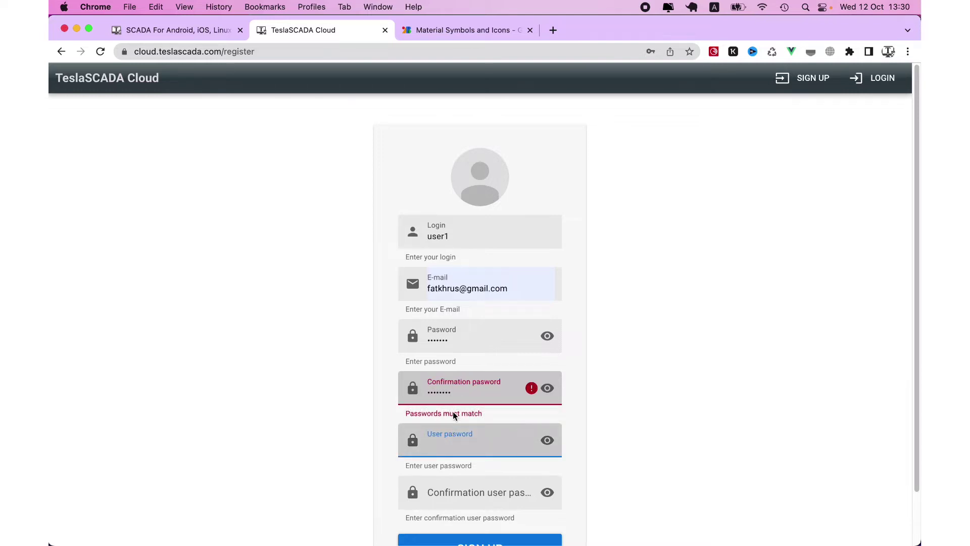
left_click(457, 396)
key("BackSpace")
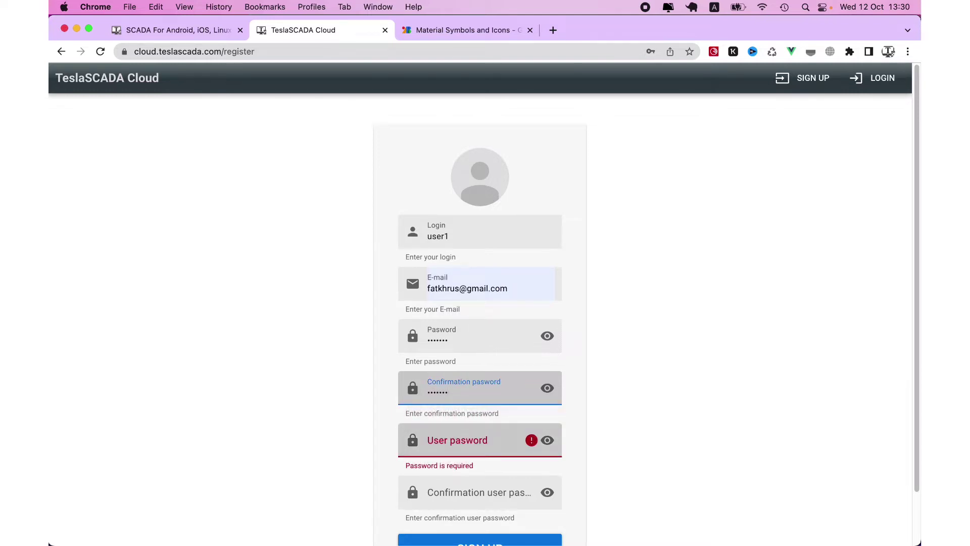
scroll(461, 396, "down", 2)
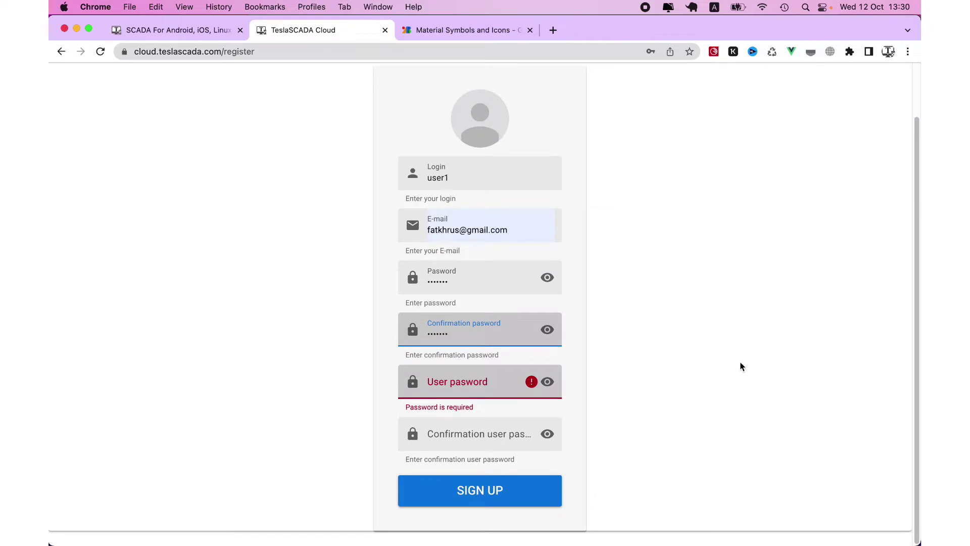
scroll(748, 364, "up", 2)
Go to the login page, dismiss Chrome's prompts, and sign in with the new account
left_click(879, 78)
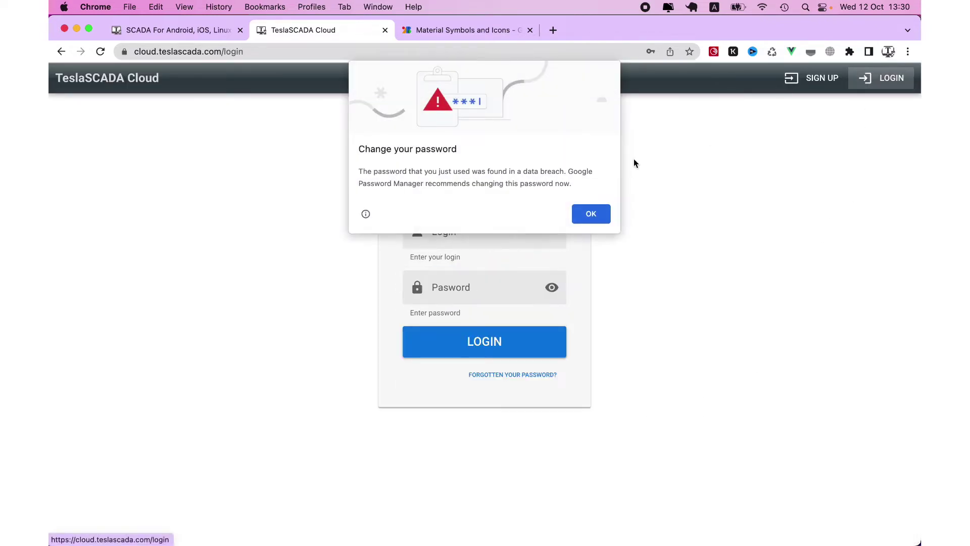
left_click(592, 213)
left_click(626, 225)
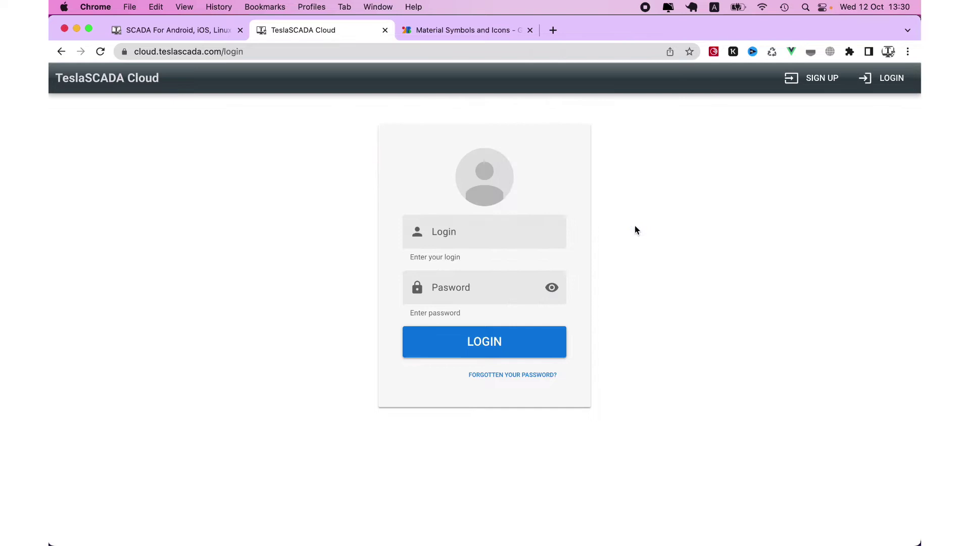
left_click(507, 232)
type("user1")
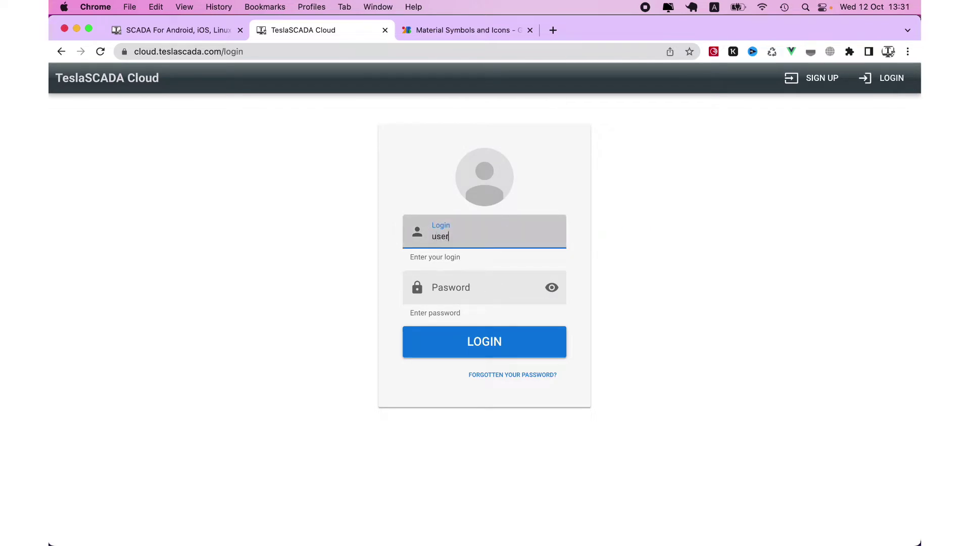
left_click(492, 280)
type("12")
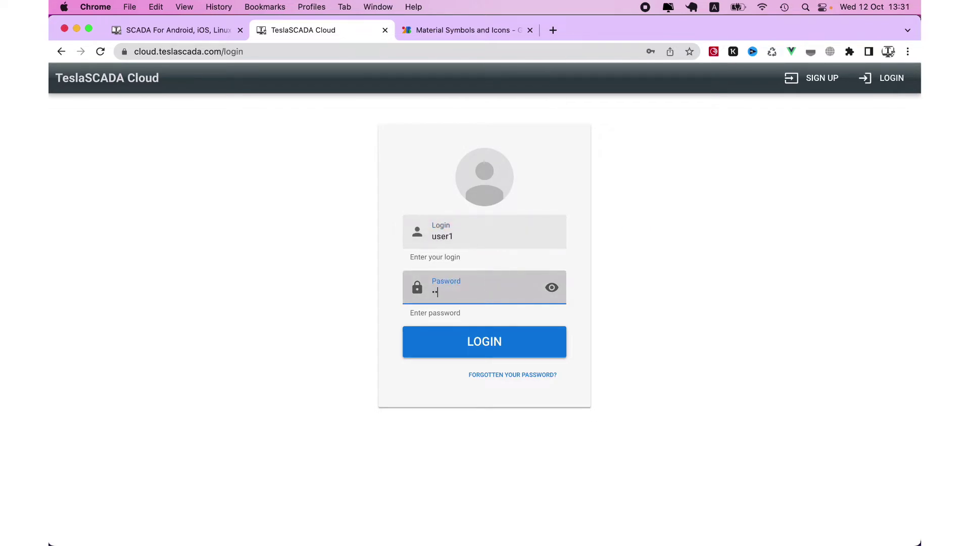
left_click(505, 349)
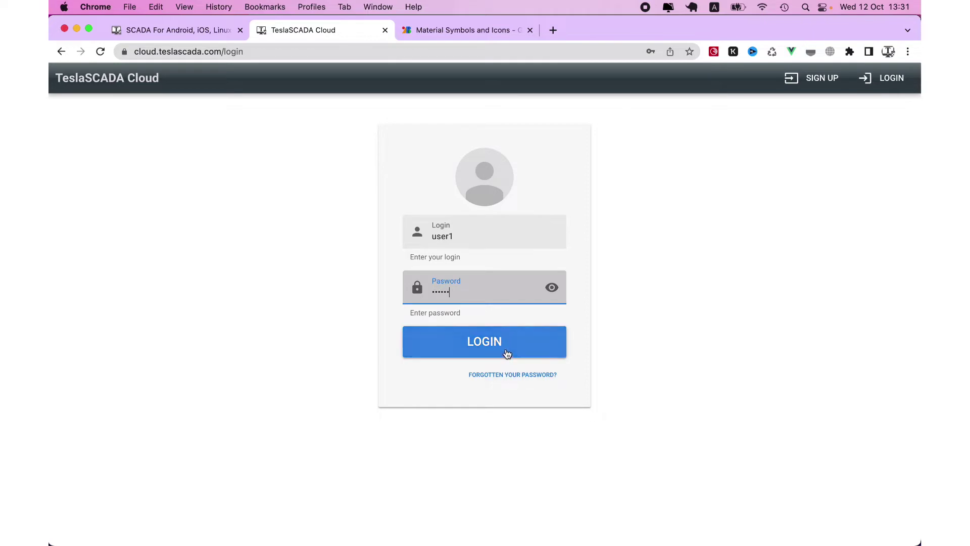
Dismiss the password prompts, view the USER1 profile edit form, then log out
left_click(508, 226)
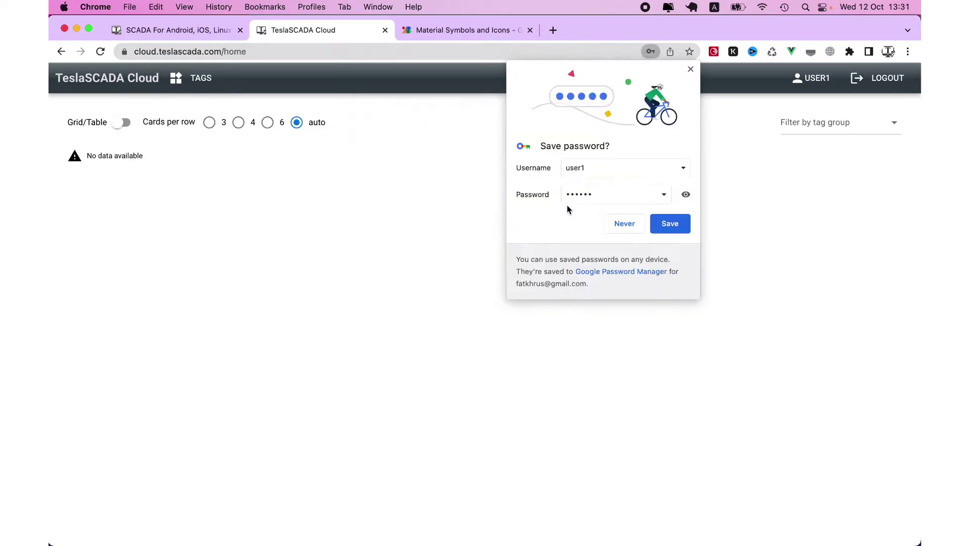
left_click(624, 221)
left_click(808, 80)
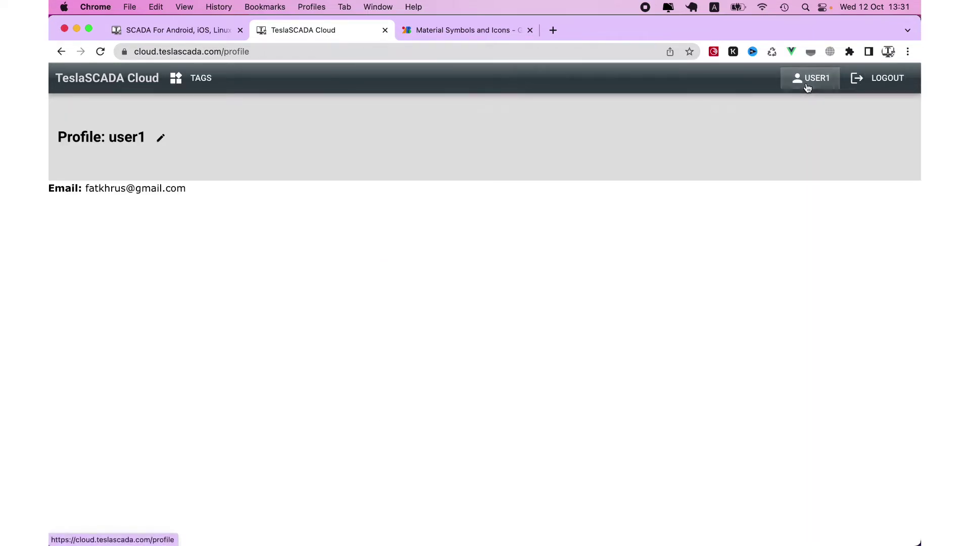
left_click(157, 144)
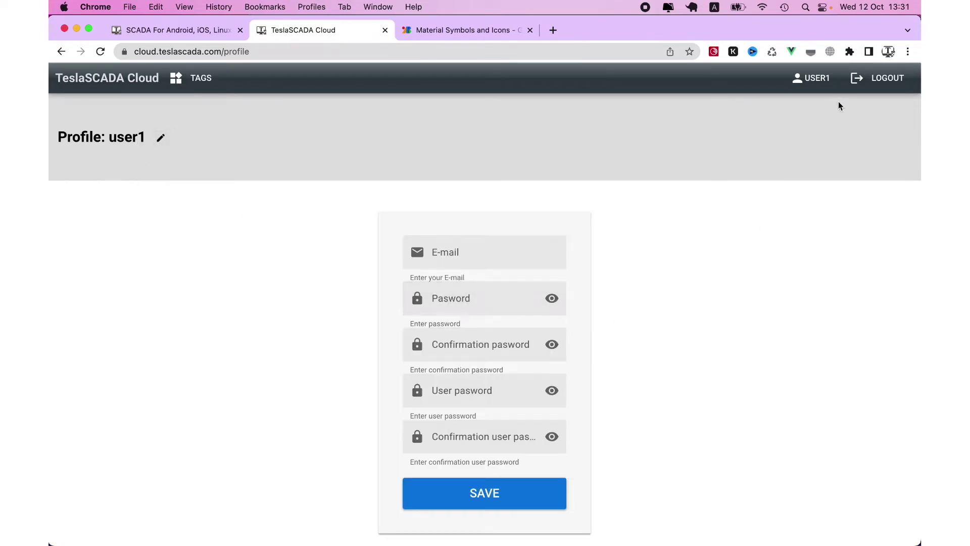
left_click(874, 78)
Sign in to the account again and decline Chrome's warning and password saving
left_click(519, 225)
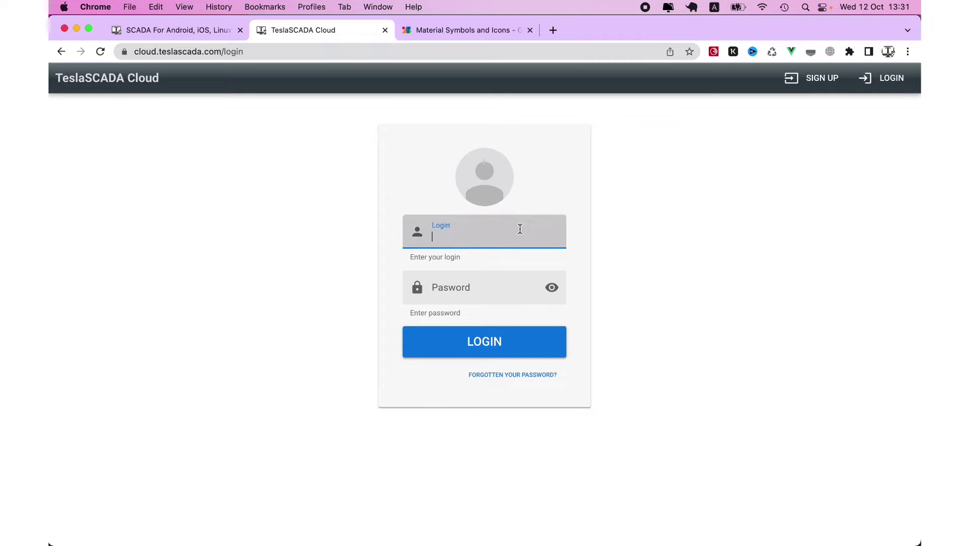
type("user1")
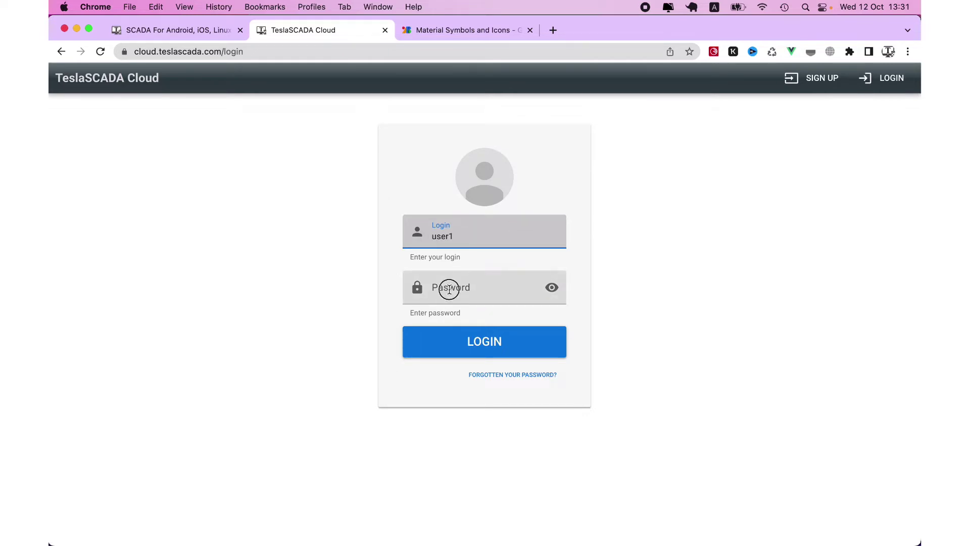
left_click(443, 285)
type("•••••••")
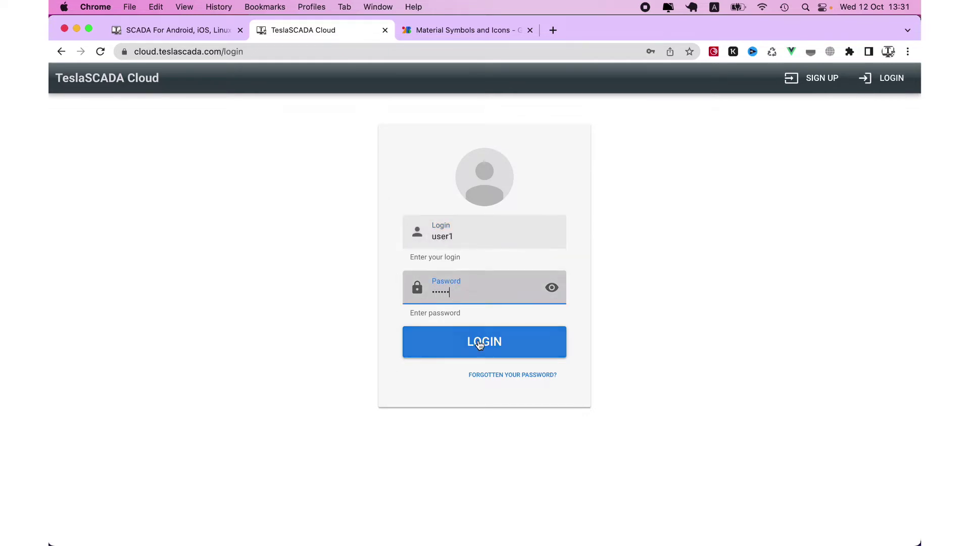
left_click(480, 342)
left_click(609, 218)
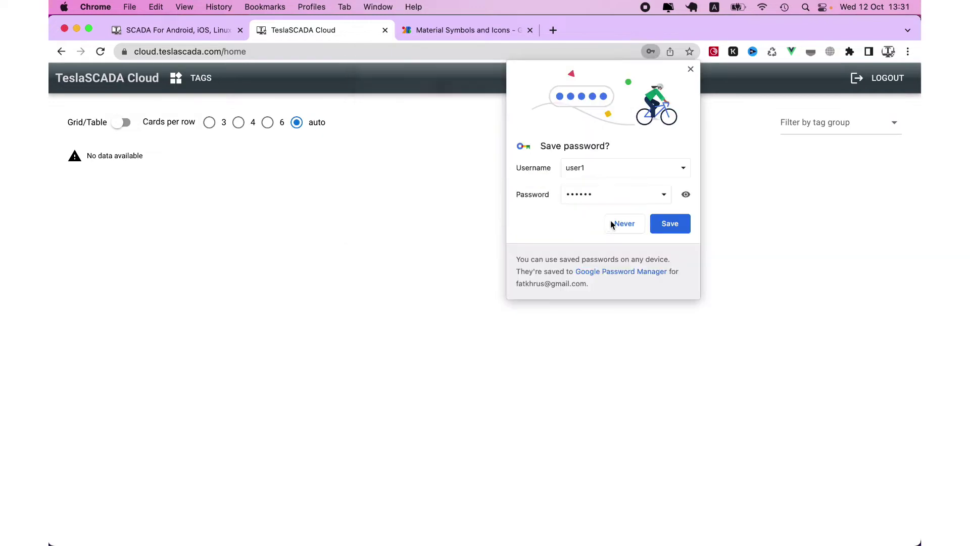
left_click(625, 226)
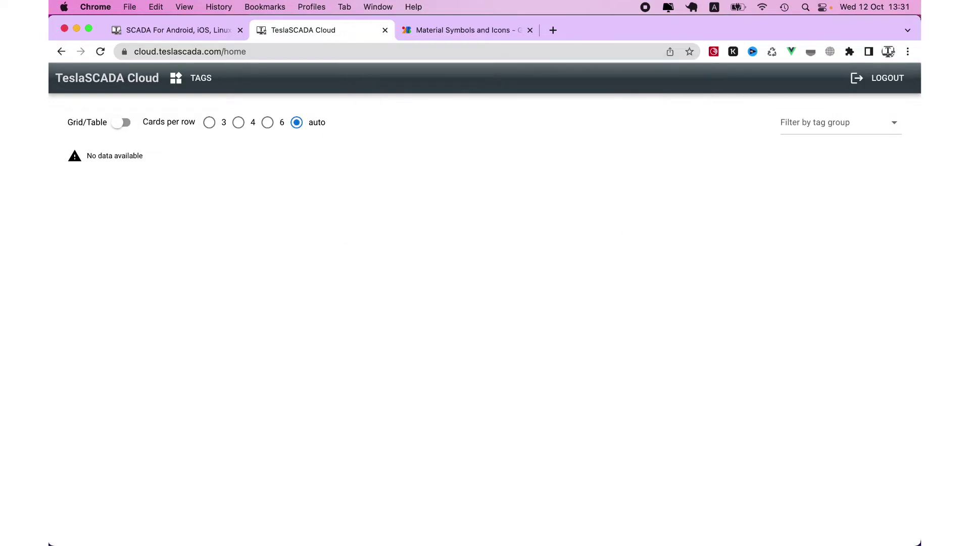
Confirm Enable cloud and the account credentials on Edit Project's Cloud tab, then cancel
left_click(719, 518)
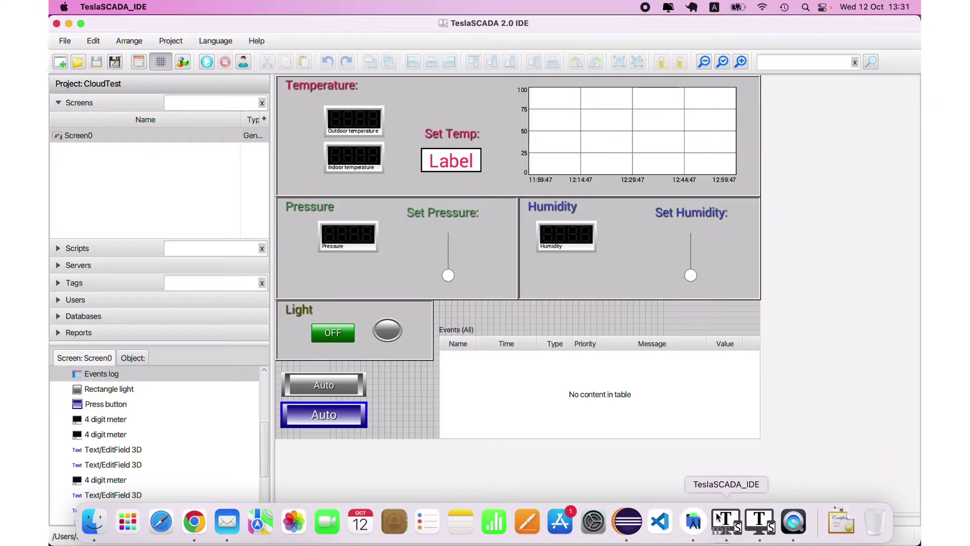
left_click(139, 61)
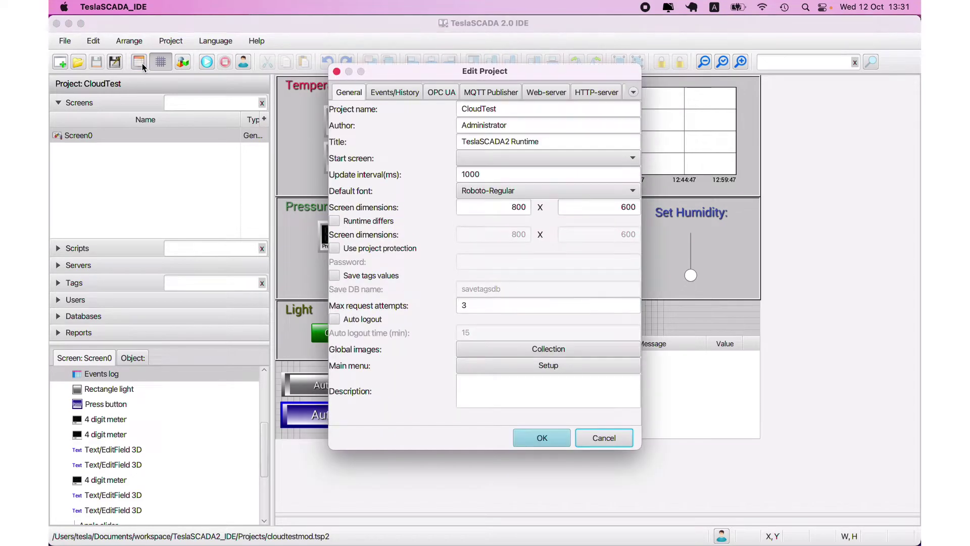
left_click(634, 93)
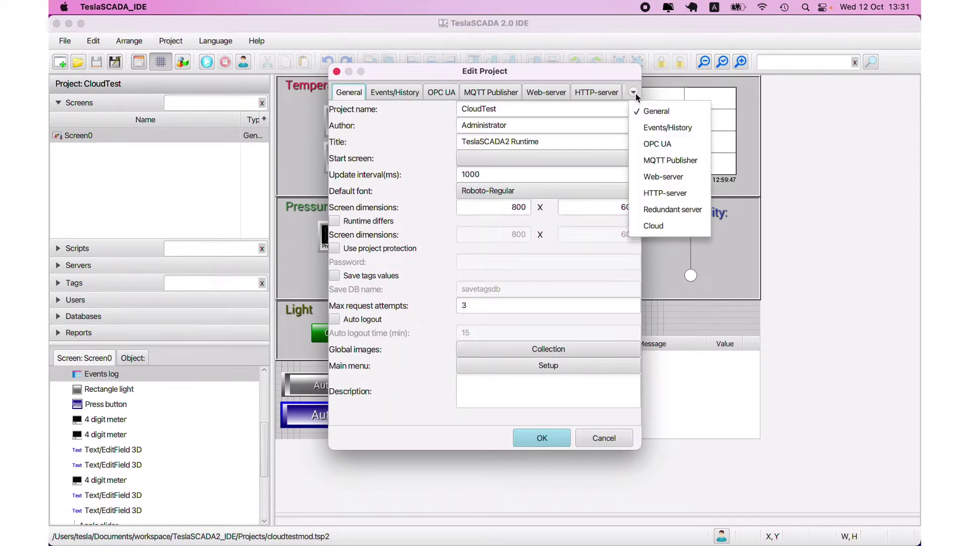
left_click(657, 225)
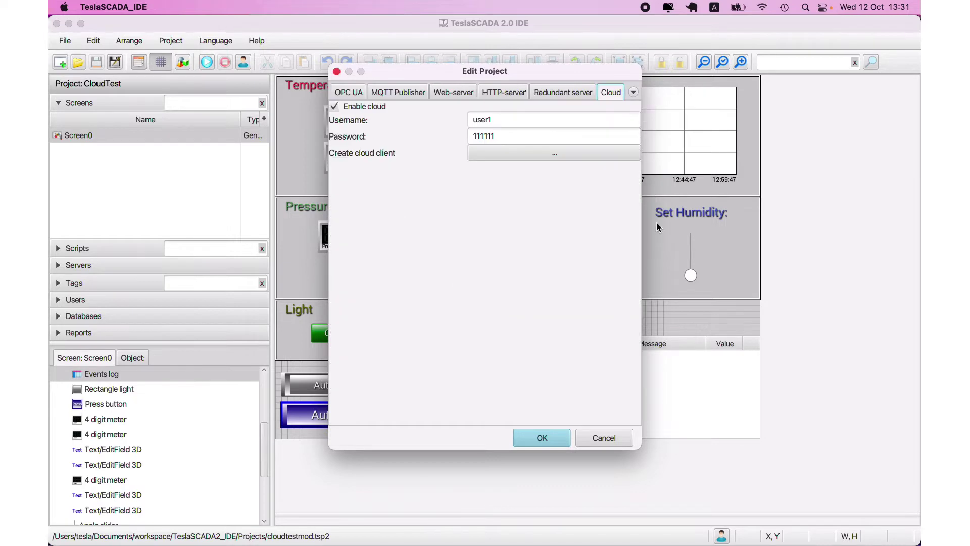
left_click(509, 122)
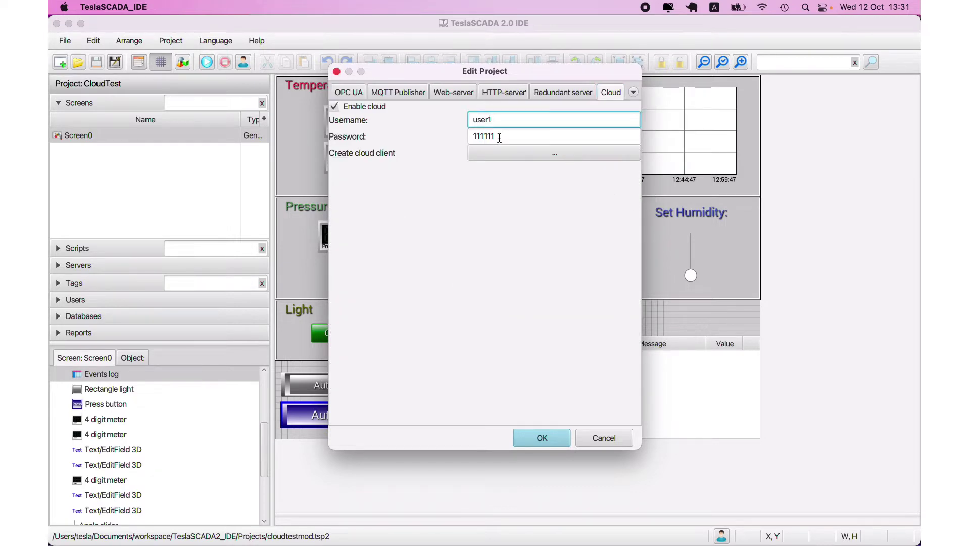
left_click_drag(499, 137, 459, 134)
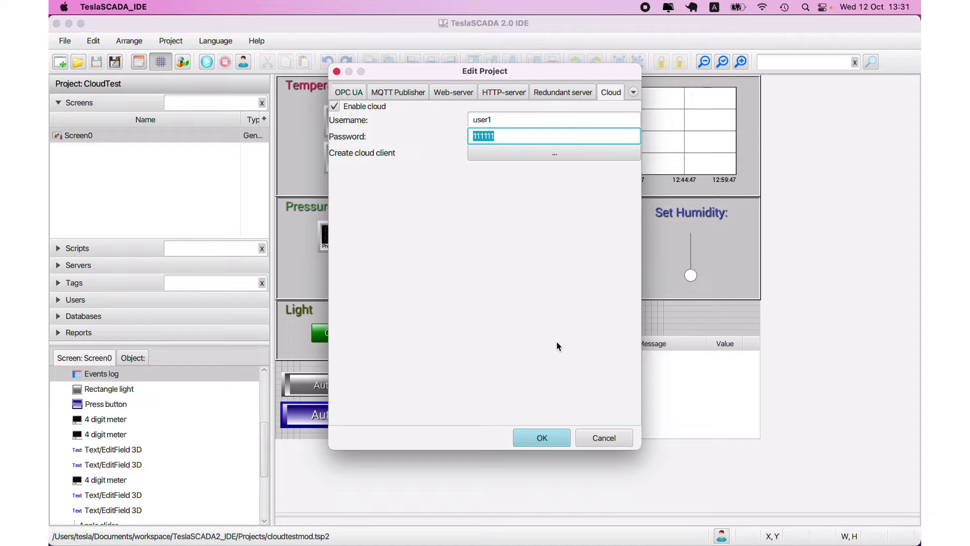
left_click(601, 440)
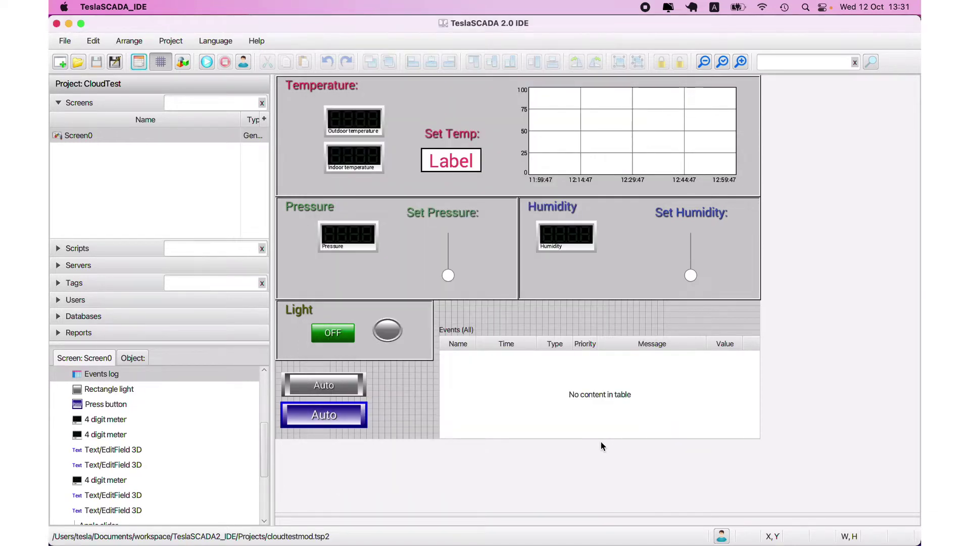
Expand Servers and Tags in the project tree and open the Humidity tag's properties
left_click(71, 264)
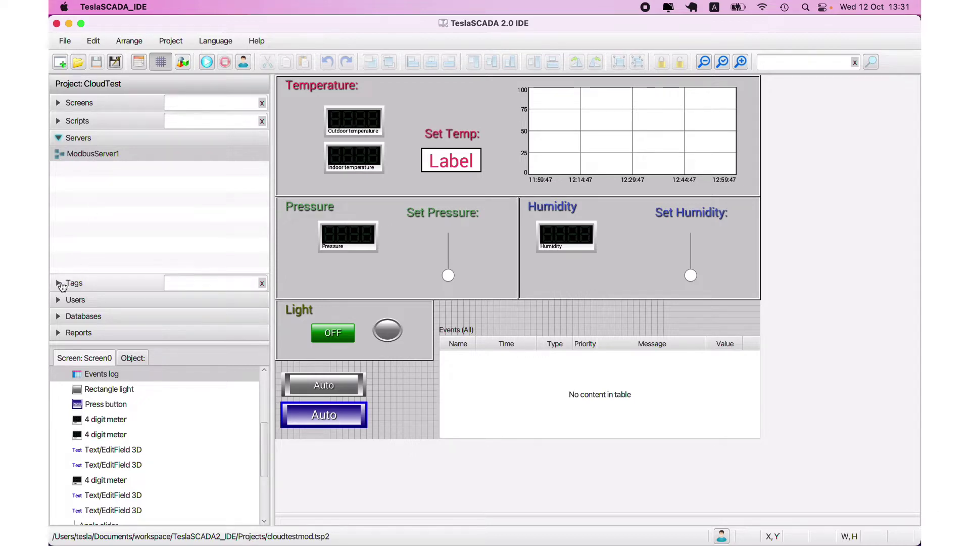
left_click(73, 283)
left_click(87, 190)
left_click(88, 204)
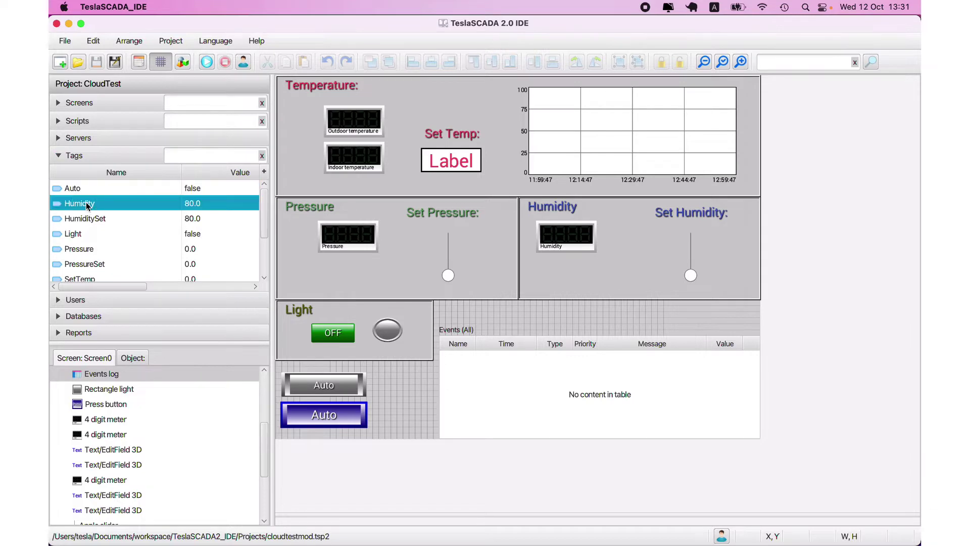
left_click(89, 219)
left_click(91, 204)
double_click(91, 204)
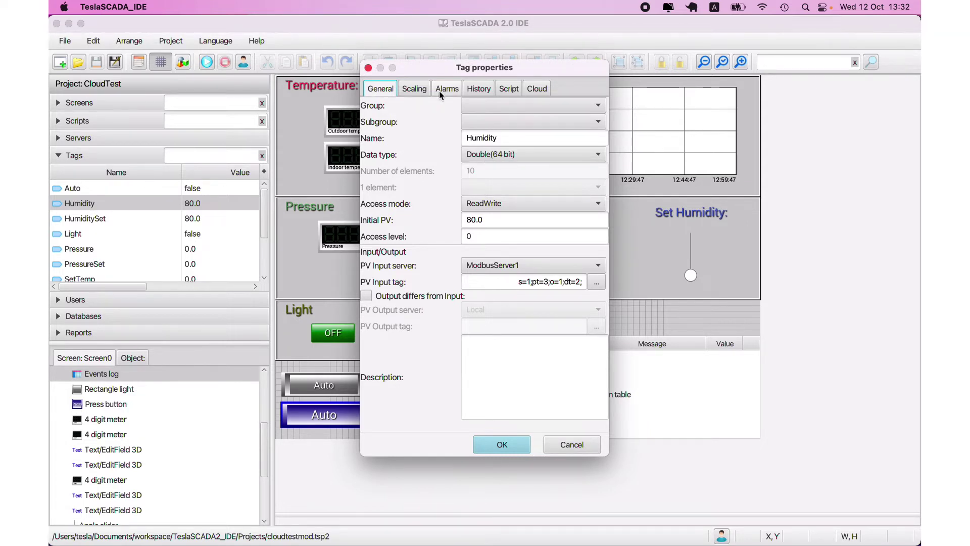
Check Humidity's Cloud tab: progress display type, % unit and thermostat image
left_click(537, 88)
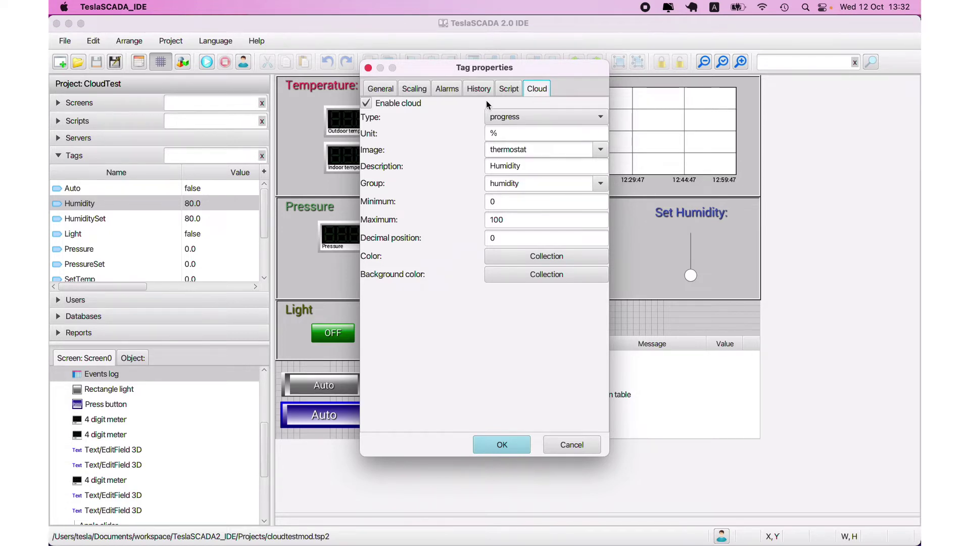
left_click(530, 115)
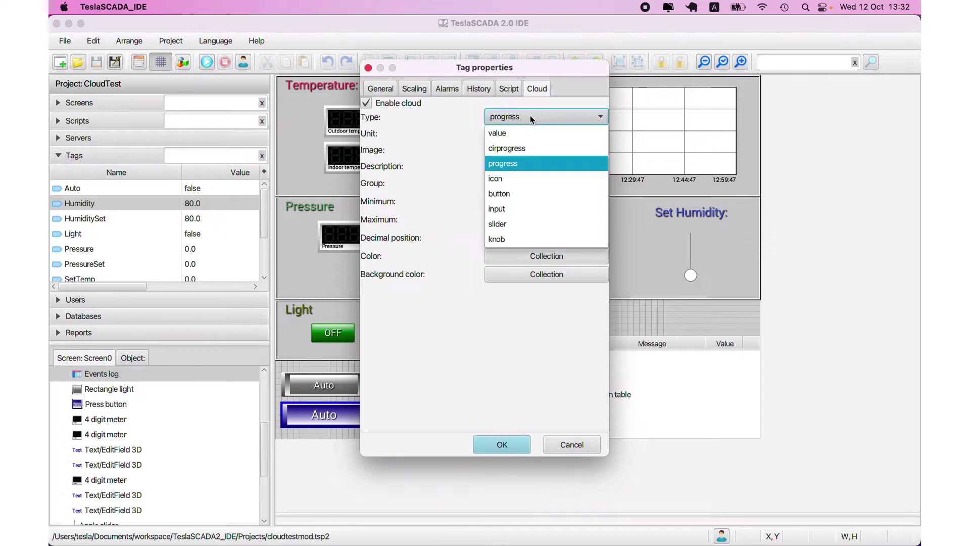
left_click(529, 115)
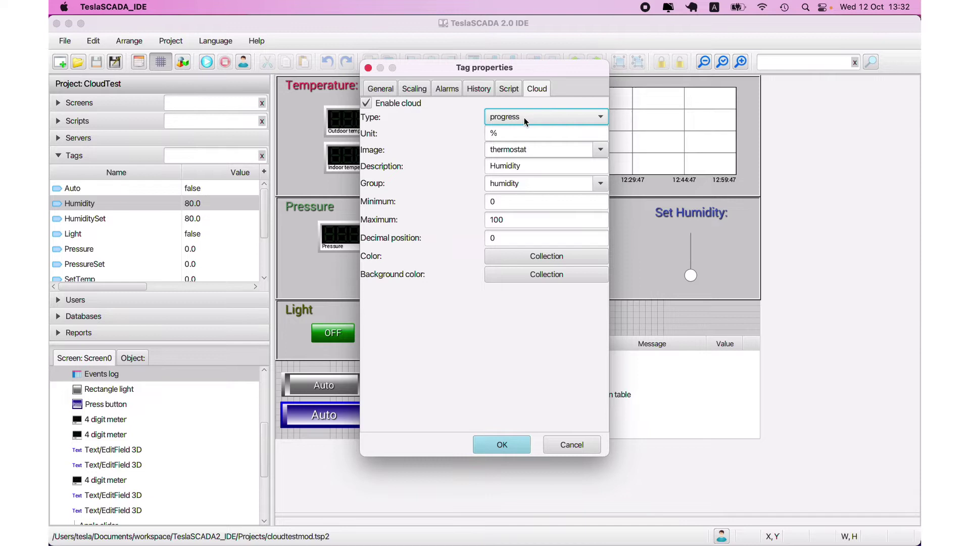
left_click(524, 117)
left_click(524, 117)
key("Tab")
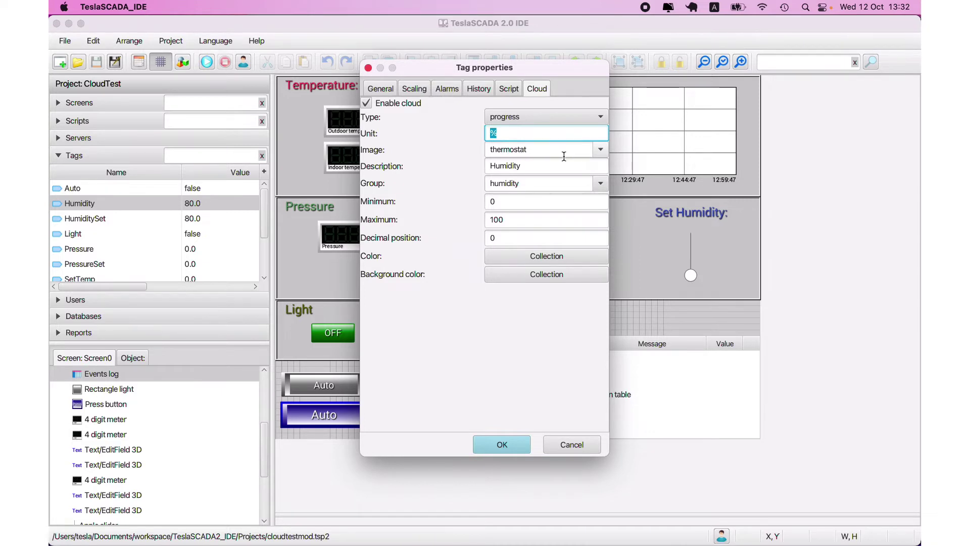
left_click(598, 151)
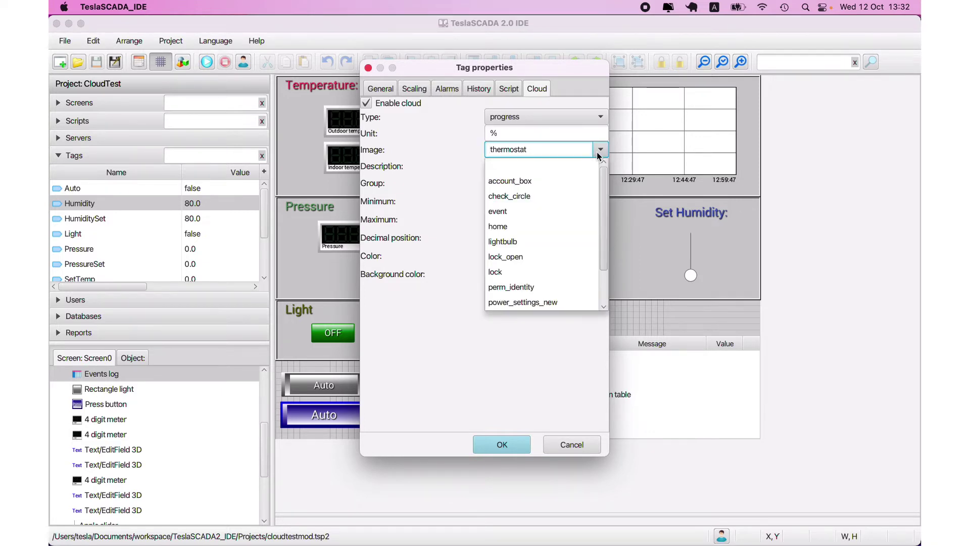
left_click(600, 150)
mouse_move(252, 539)
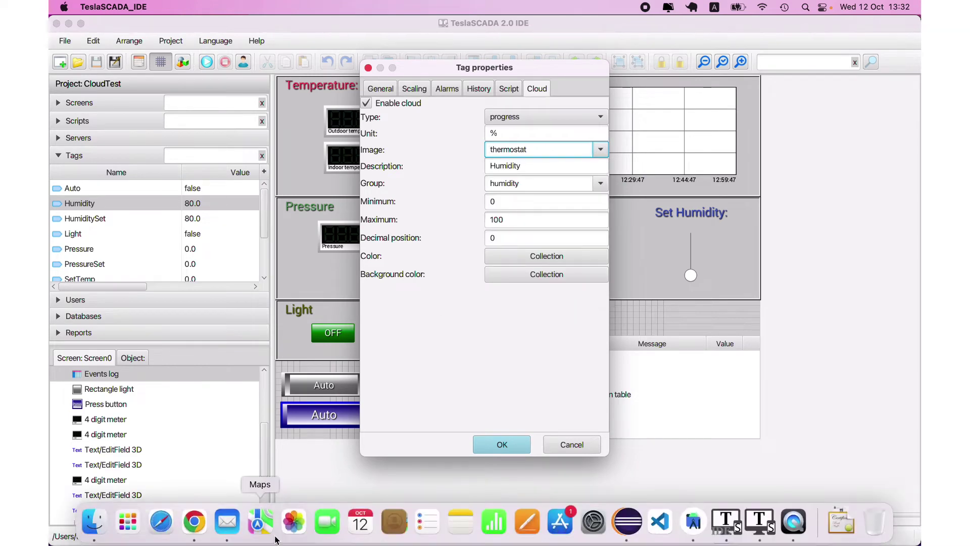
left_click(203, 538)
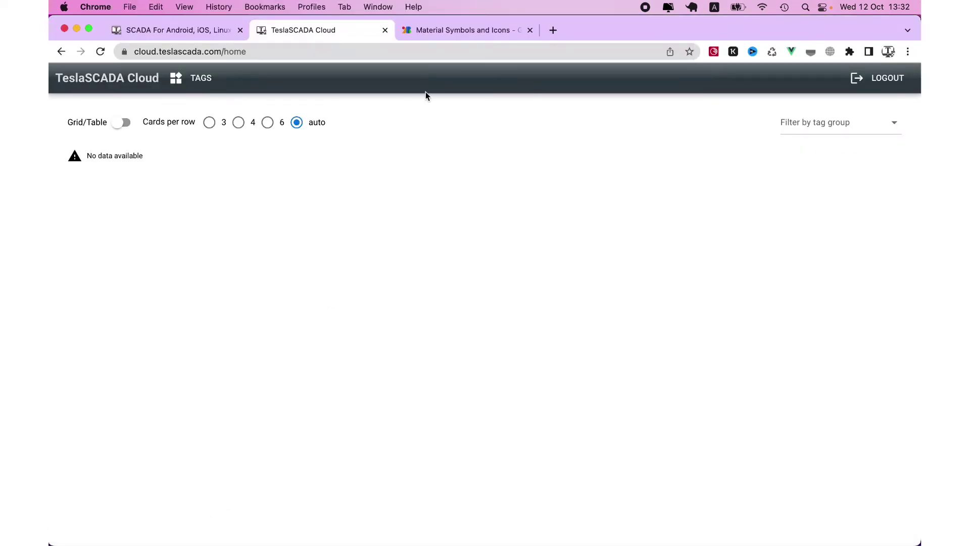
left_click(460, 32)
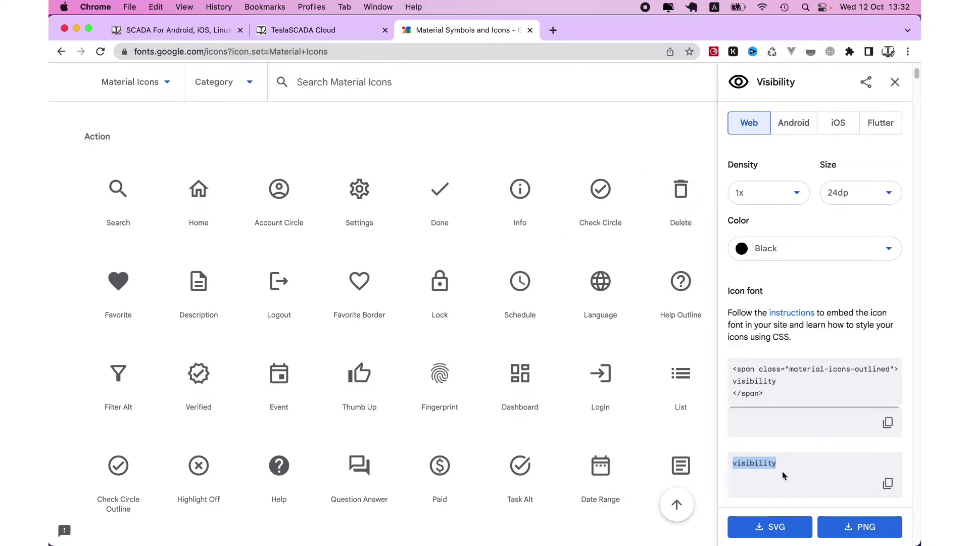
mouse_move(777, 537)
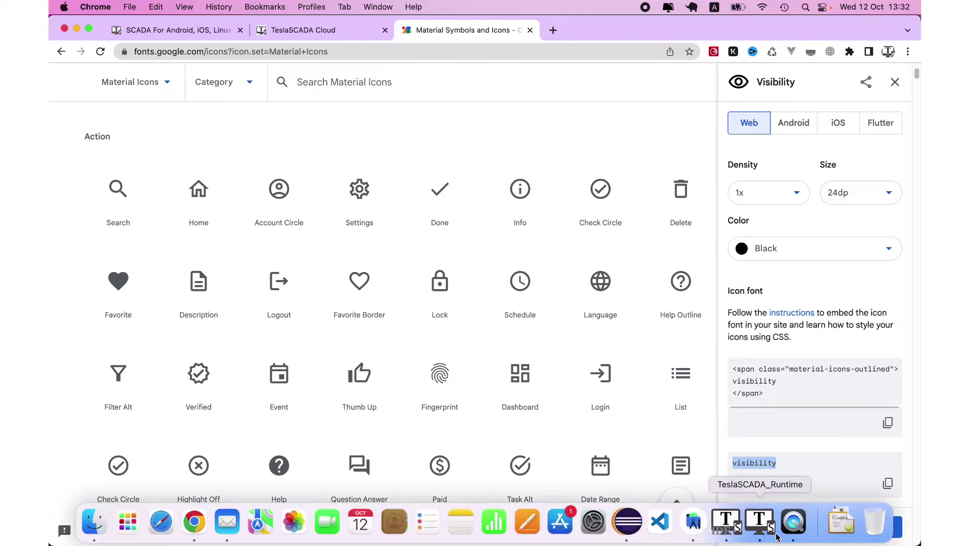
left_click(527, 221)
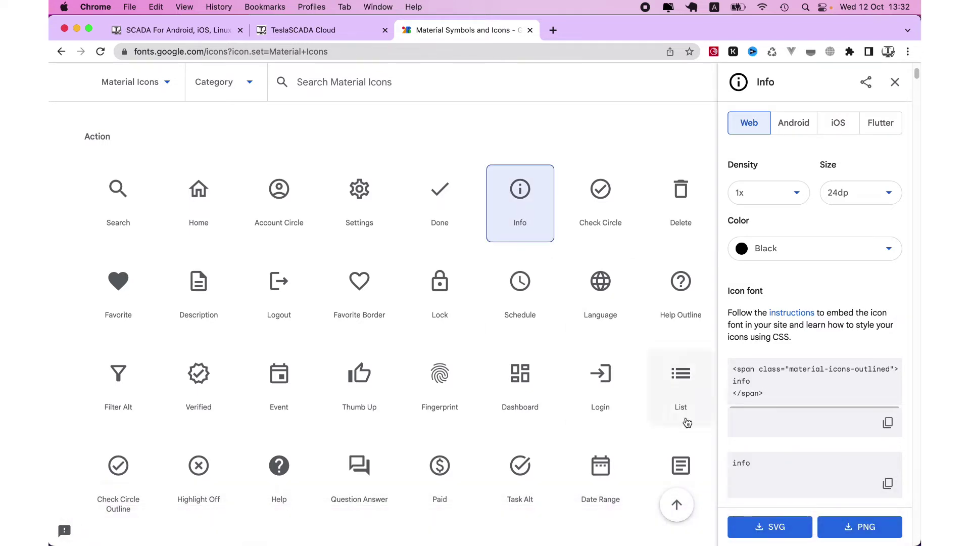
mouse_move(759, 543)
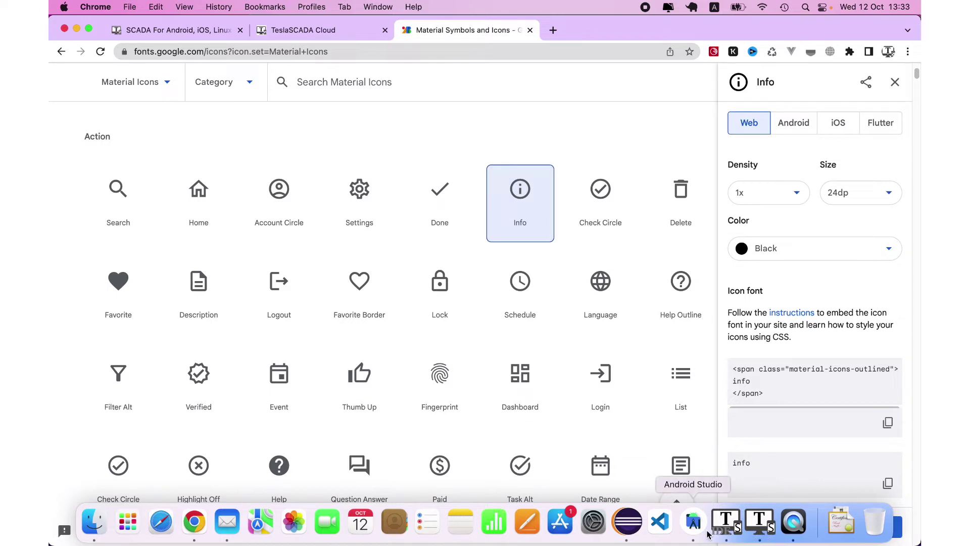
left_click(733, 530)
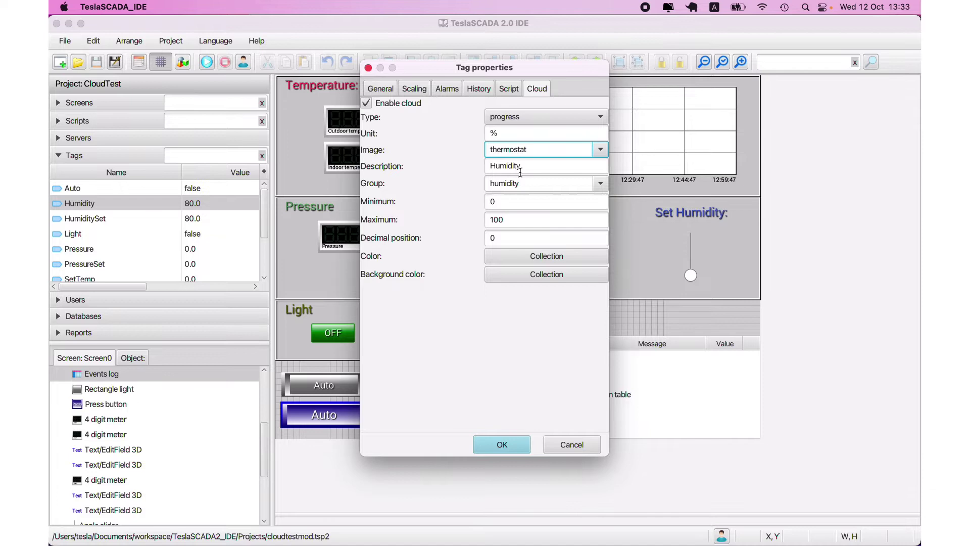
Review Humidity's description, humidity group, minimum, maximum and decimal position fields
left_click_drag(521, 170, 458, 154)
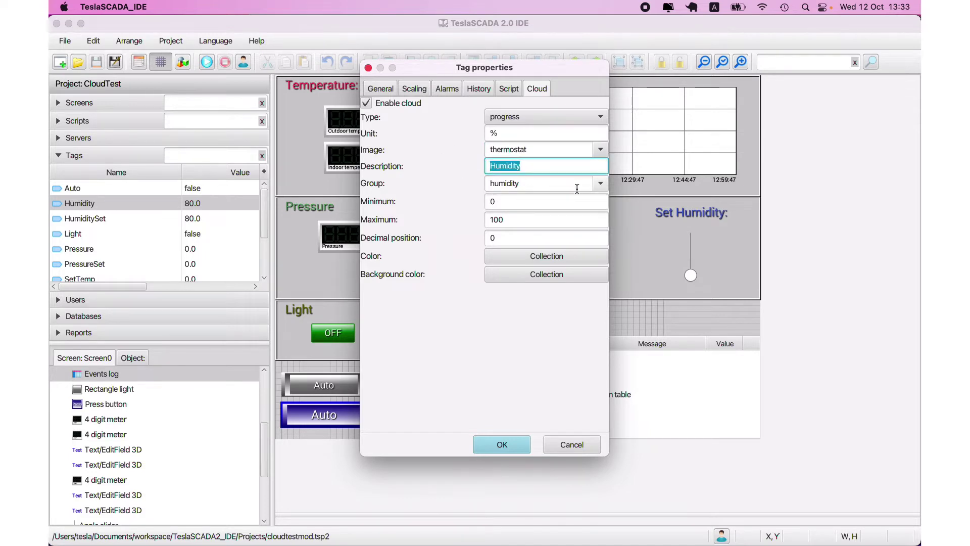
left_click_drag(573, 185, 472, 182)
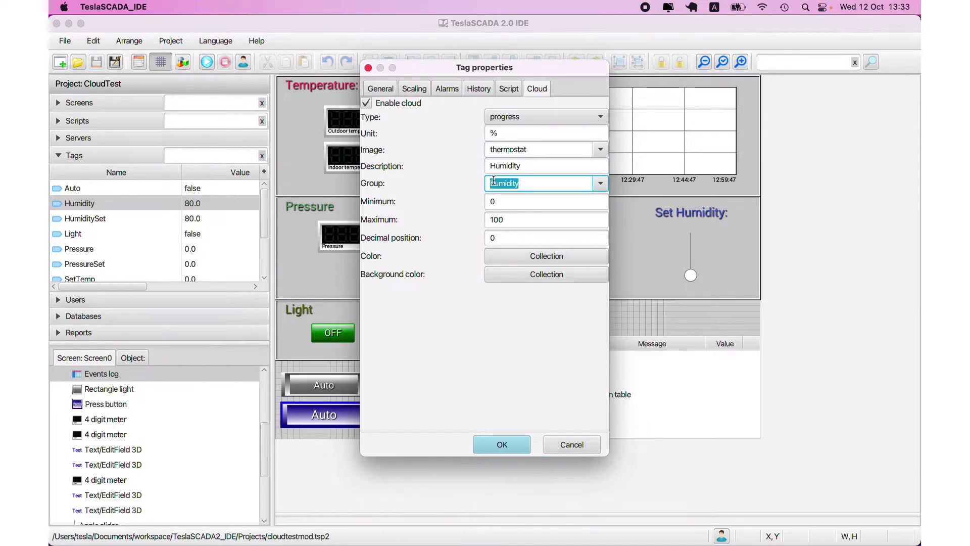
left_click(601, 185)
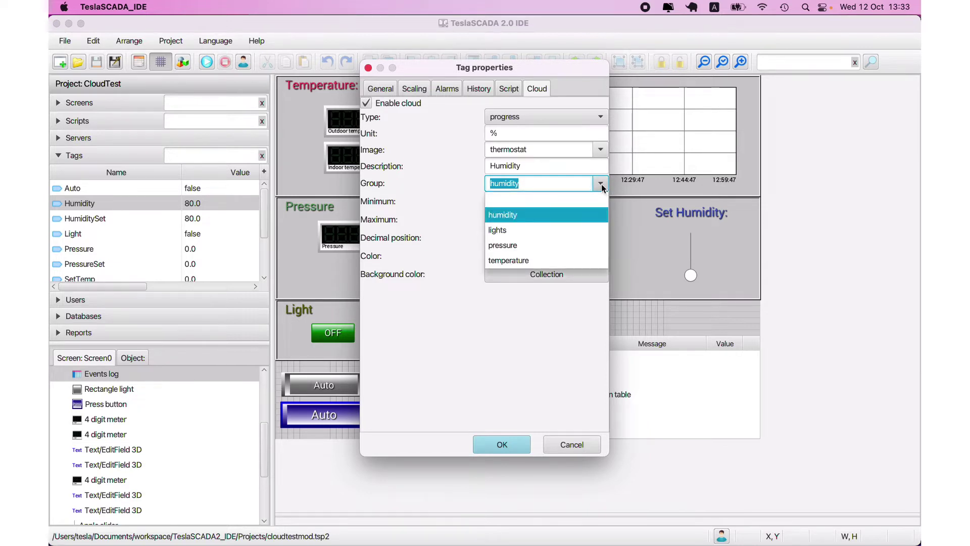
left_click(601, 183)
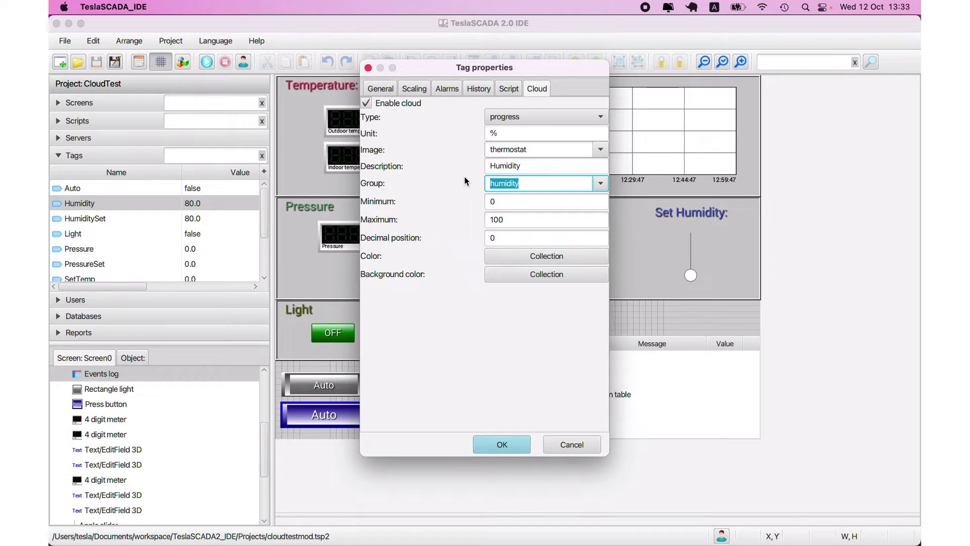
left_click(602, 185)
left_click(601, 185)
key("Tab")
left_click(477, 217)
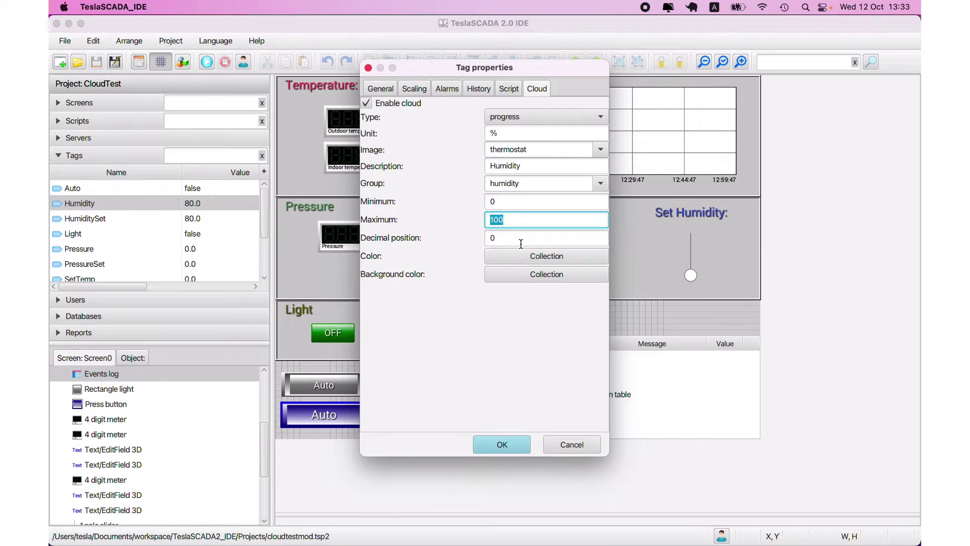
key("Tab")
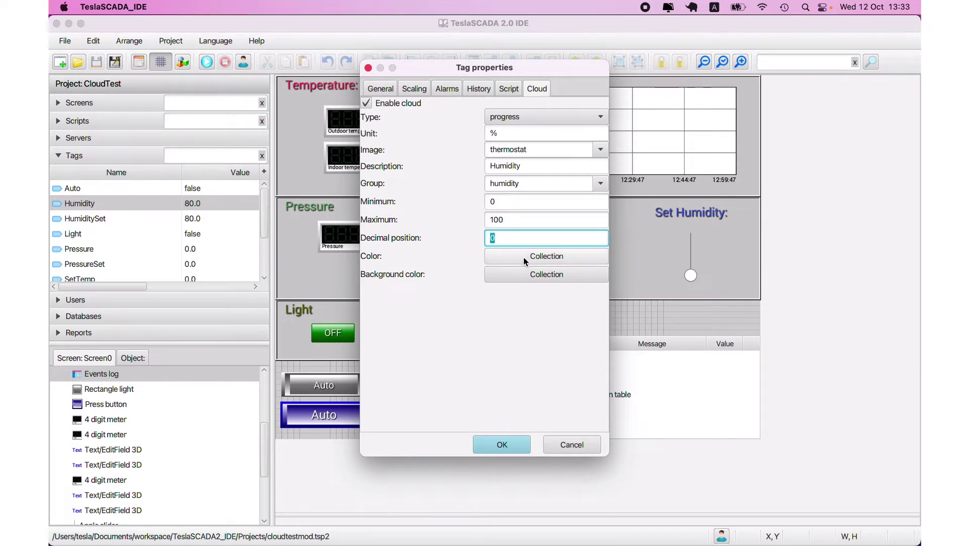
Inspect the value and background colour range collections, then cancel the Tag properties dialog
left_click(538, 260)
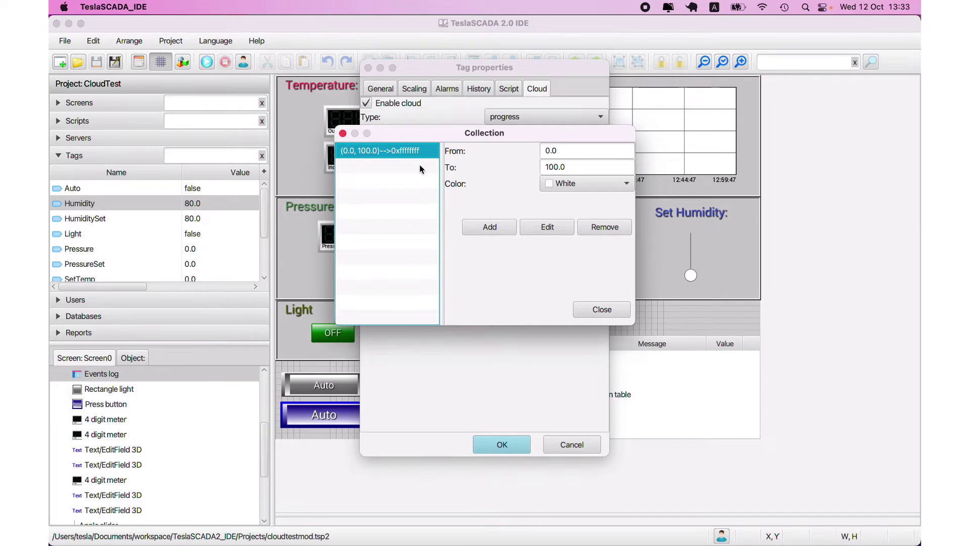
left_click(602, 310)
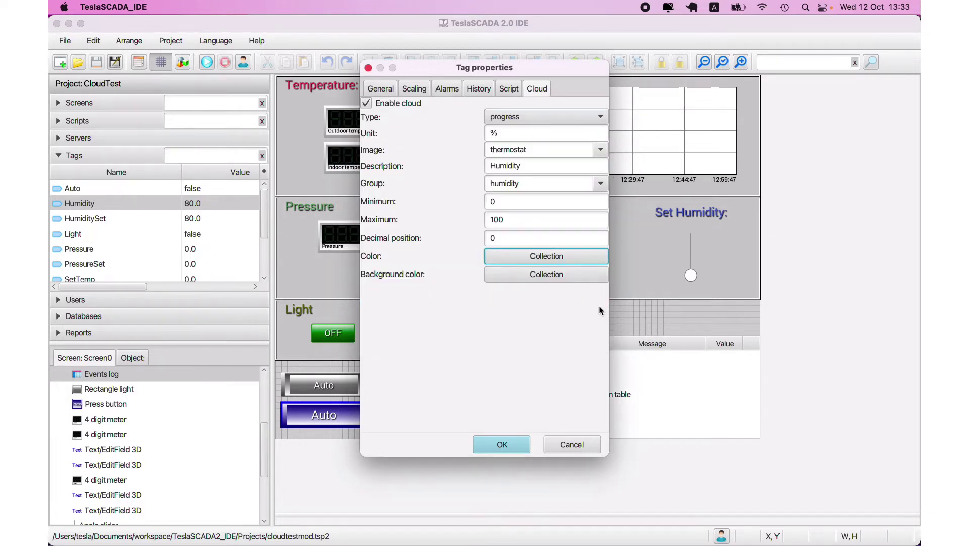
left_click(538, 273)
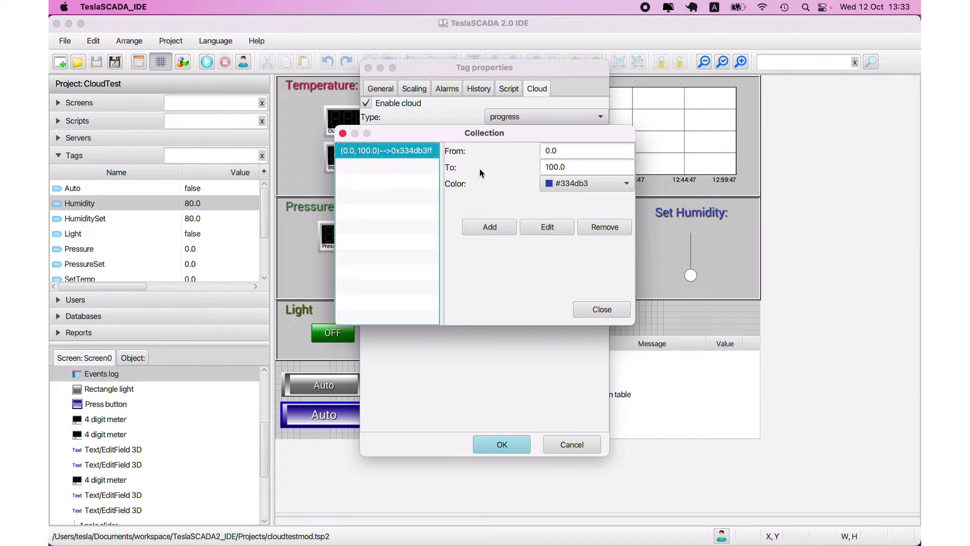
left_click(601, 309)
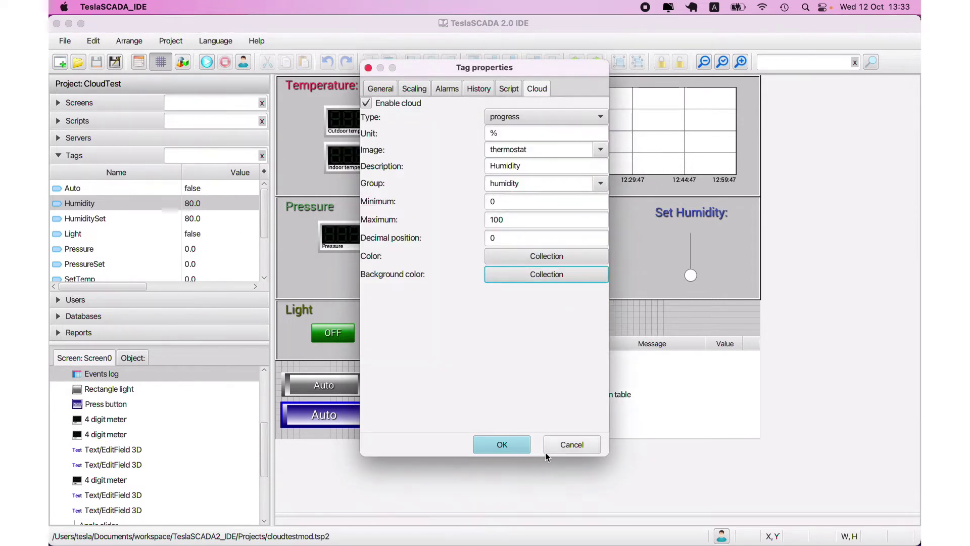
left_click(566, 448)
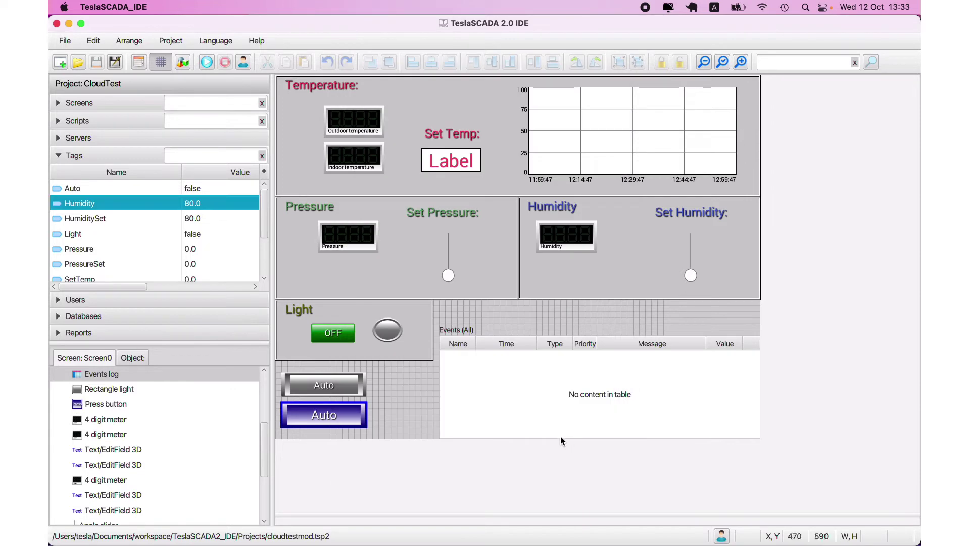
Run the project in TeslaSCADA2 Runtime and raise the pressure setpoint to about a third
mouse_move(695, 525)
left_click(765, 516)
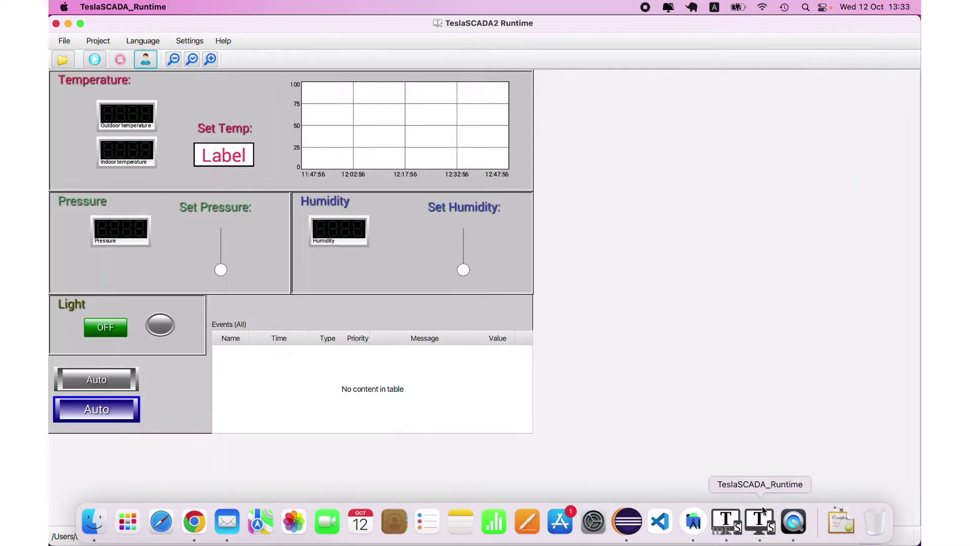
left_click(94, 60)
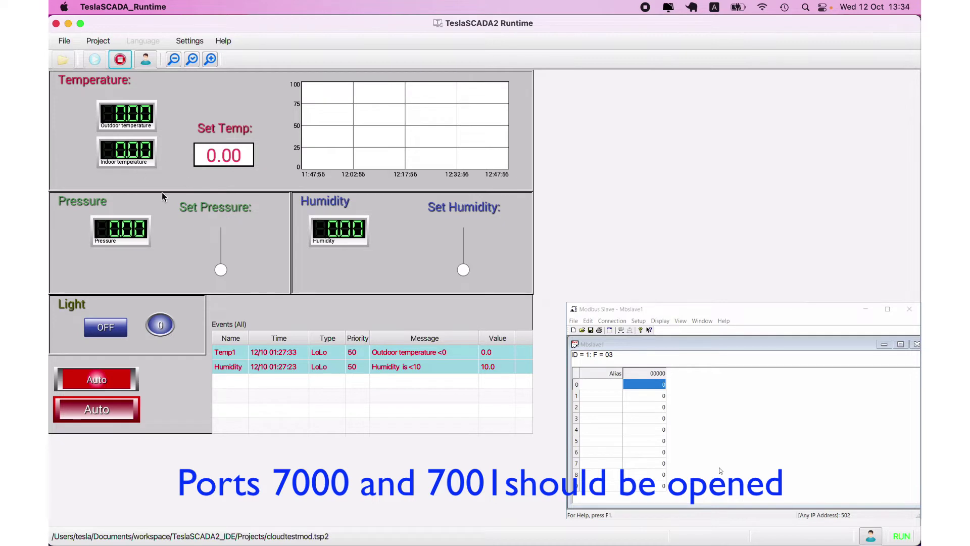
left_click_drag(223, 267, 222, 253)
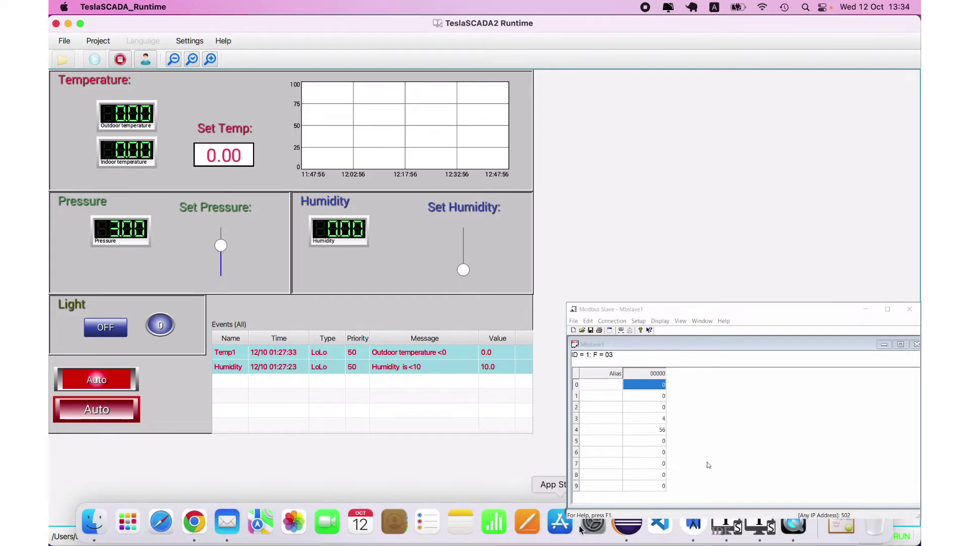
Open Script0 in the IDE to review its control logic
left_click(715, 528)
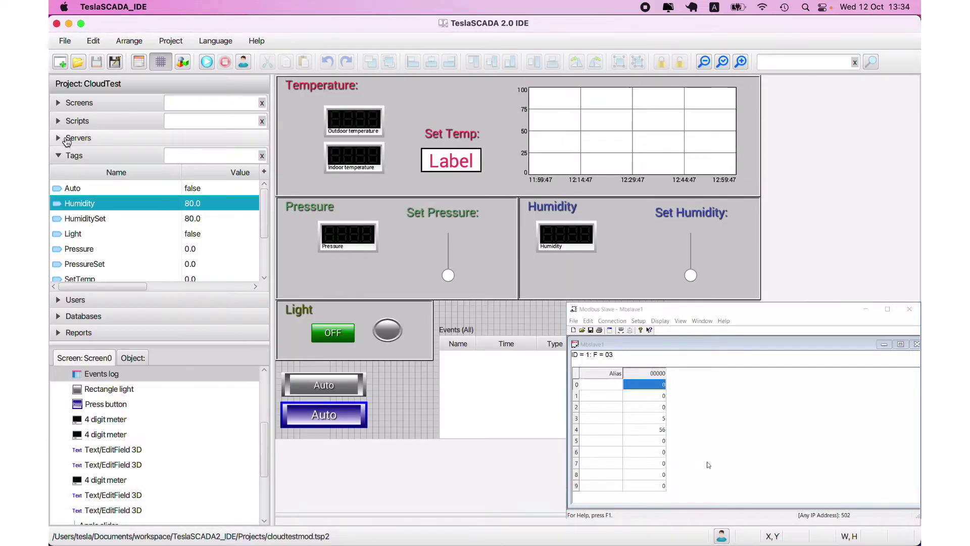
left_click(76, 121)
left_click(96, 153)
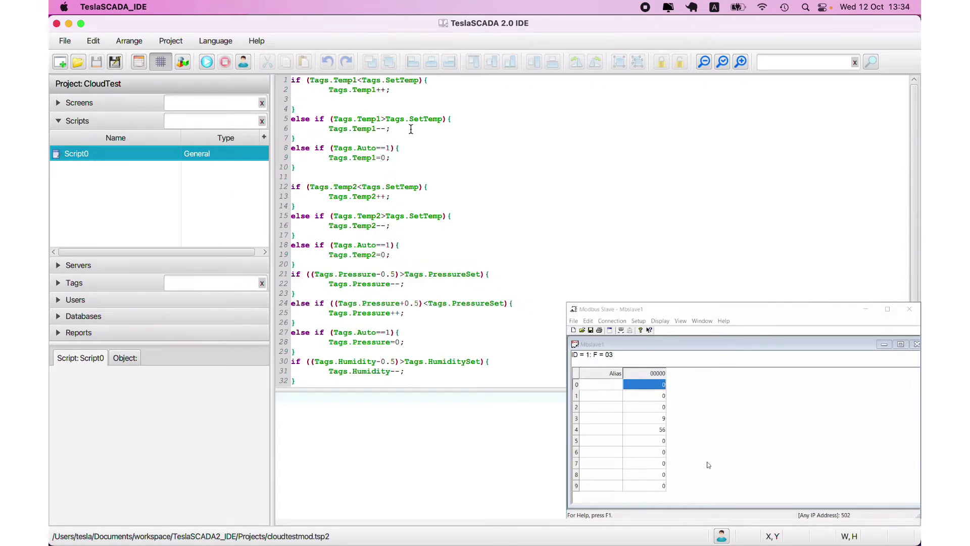
Set the Set Temp value to 24 in the Runtime's Enter value dialog
mouse_move(717, 541)
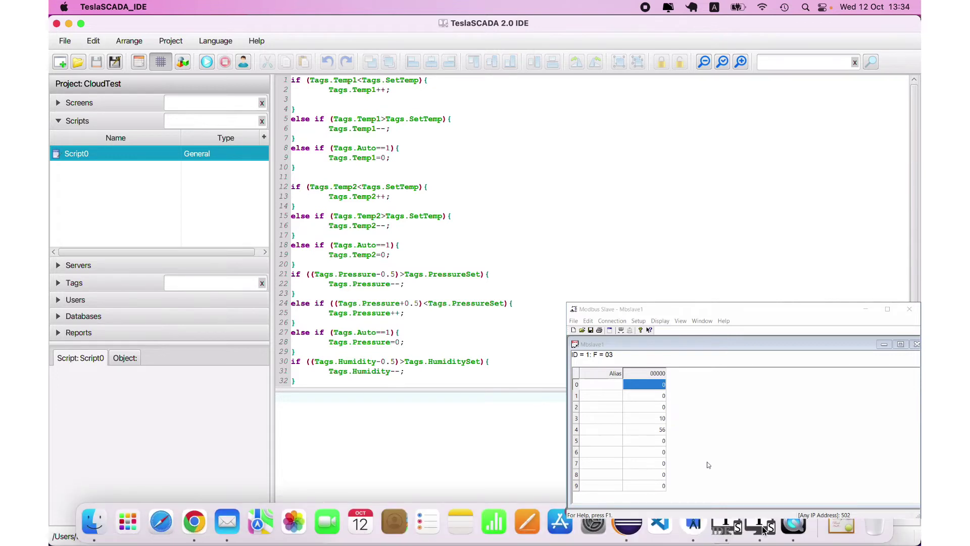
left_click(743, 531)
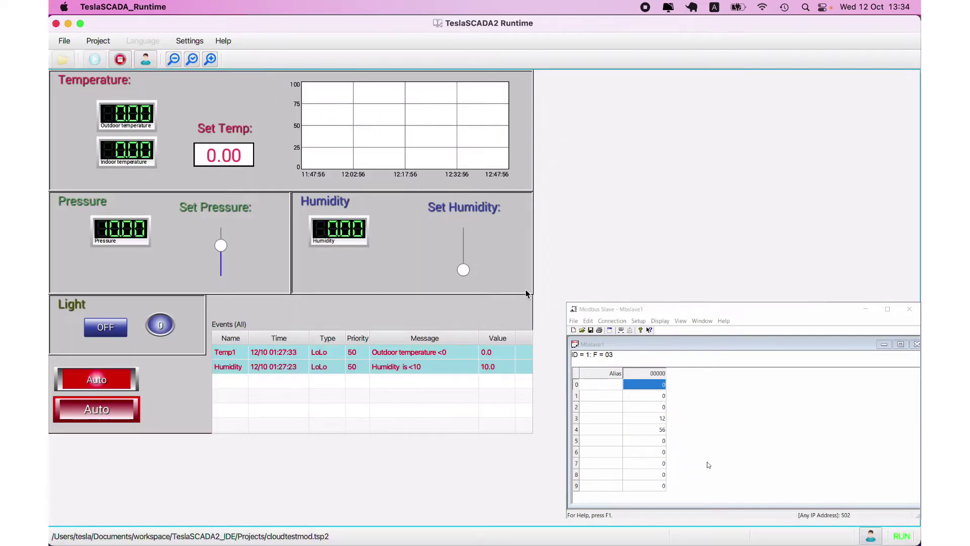
left_click(225, 157)
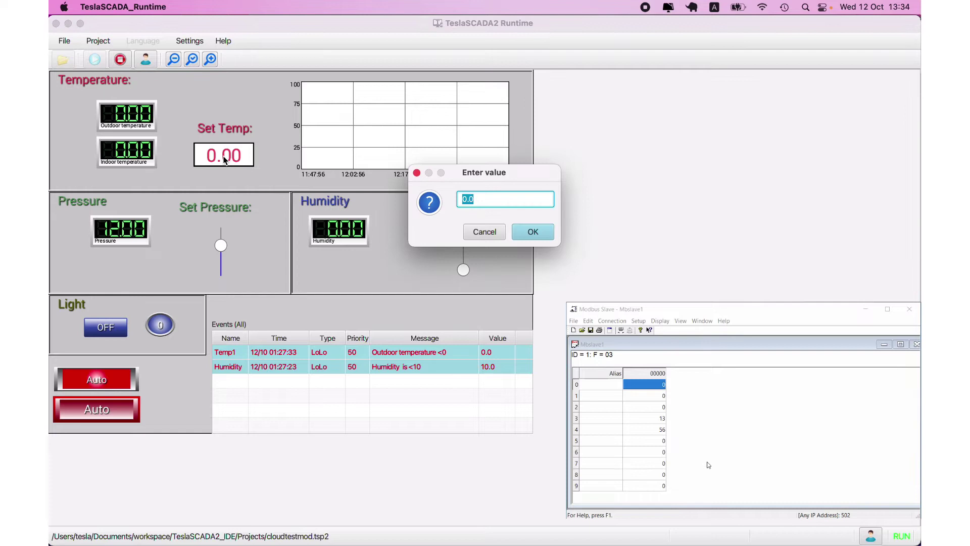
type("24")
left_click(521, 234)
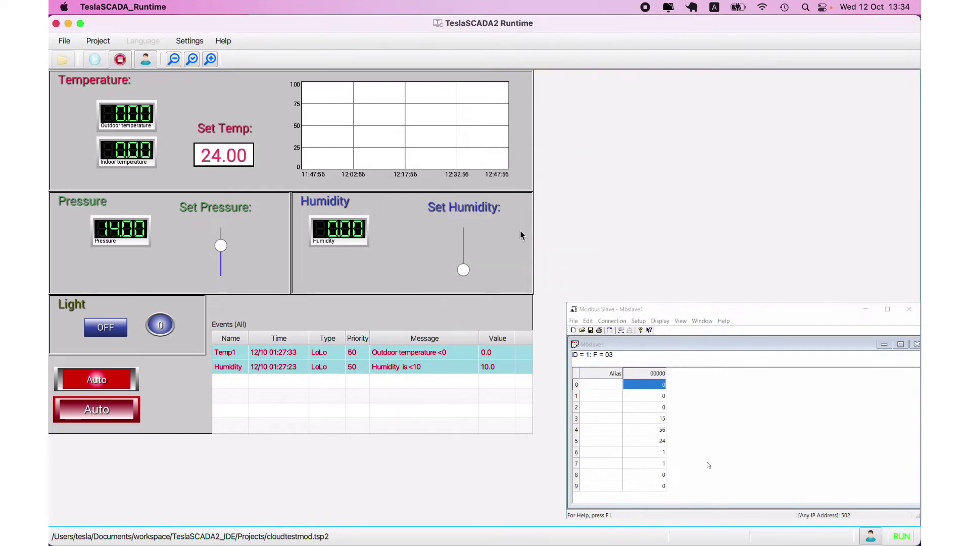
Replace 24 with 35 in the Cloud Set Indoor temperature card, send it, and verify in the Runtime
left_click(193, 520)
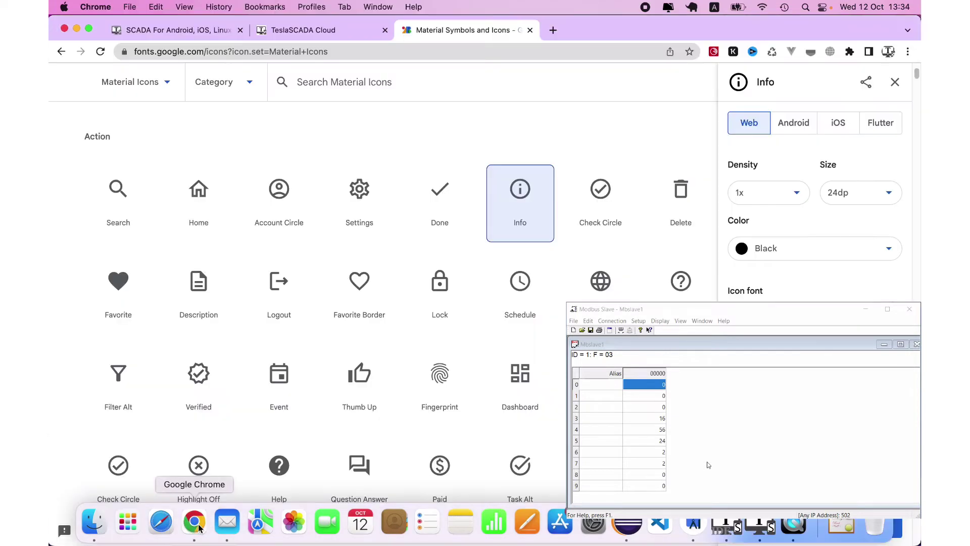
left_click(337, 31)
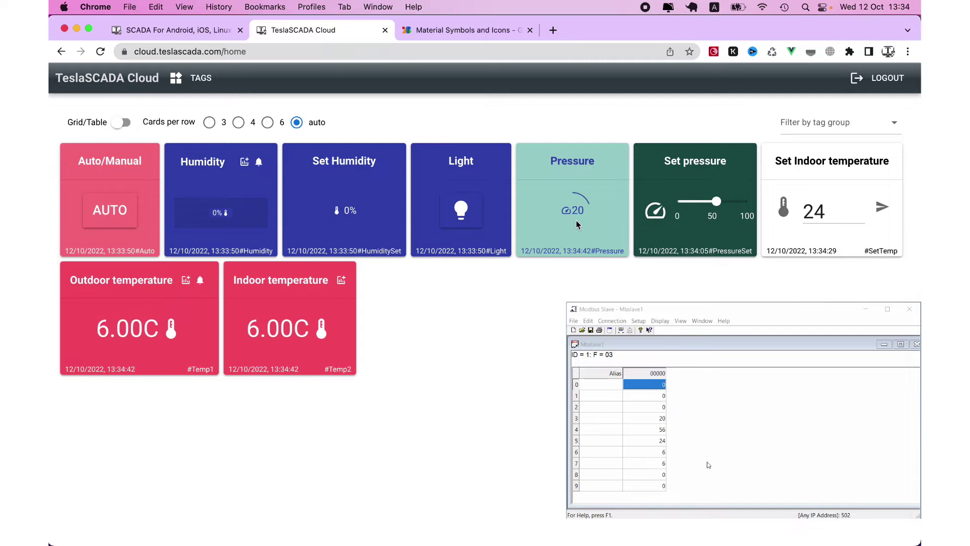
left_click(806, 212)
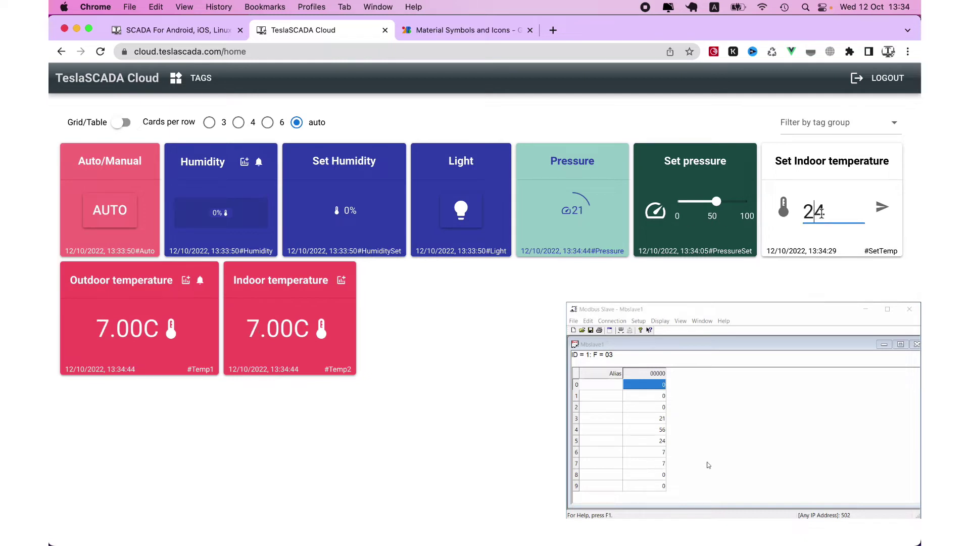
left_click_drag(831, 212, 795, 212)
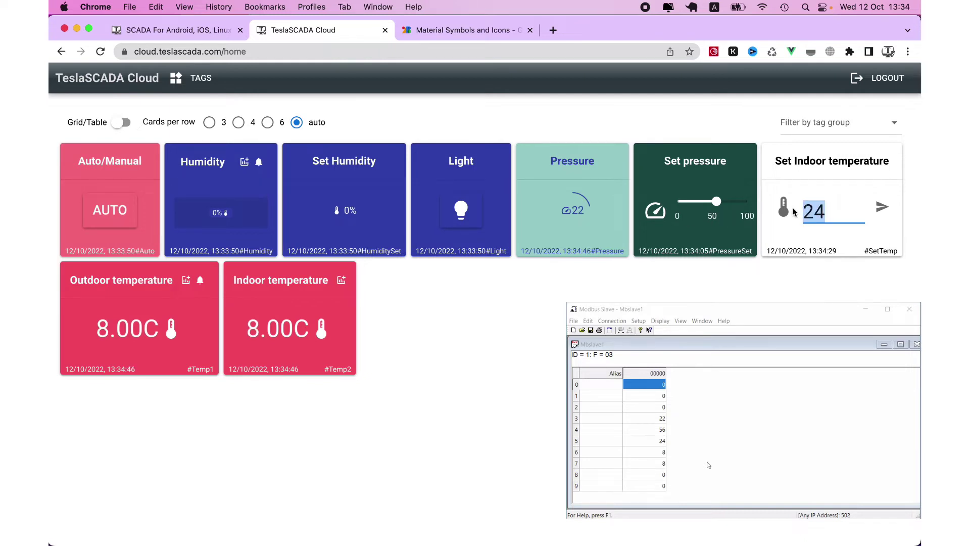
type("35")
left_click(882, 207)
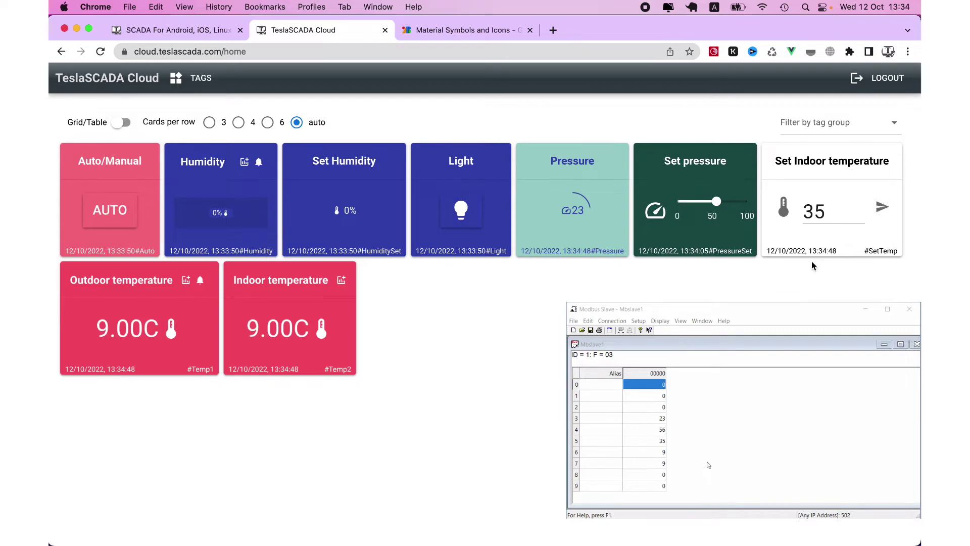
mouse_move(836, 528)
left_click(771, 527)
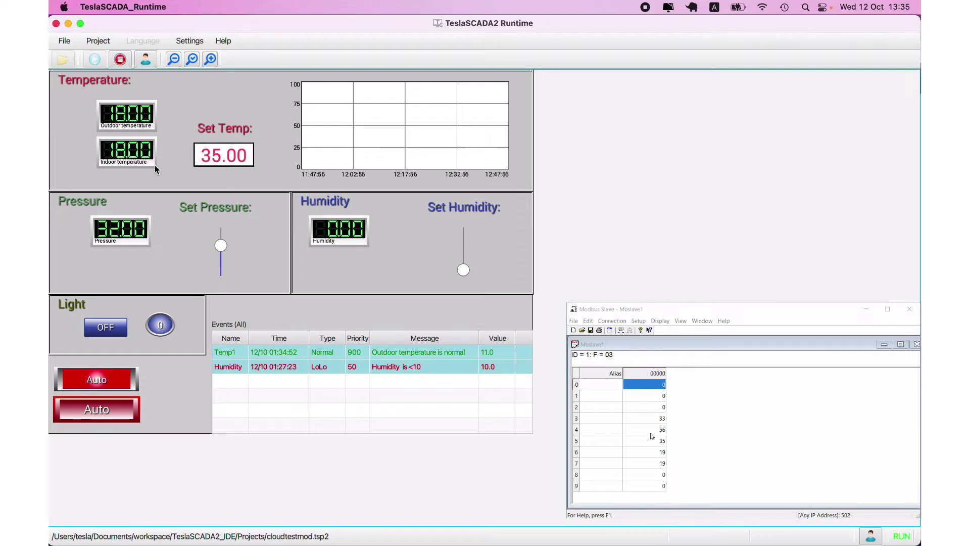
Raise the Set Humidity slider in the Runtime to about half
left_click_drag(463, 271, 464, 248)
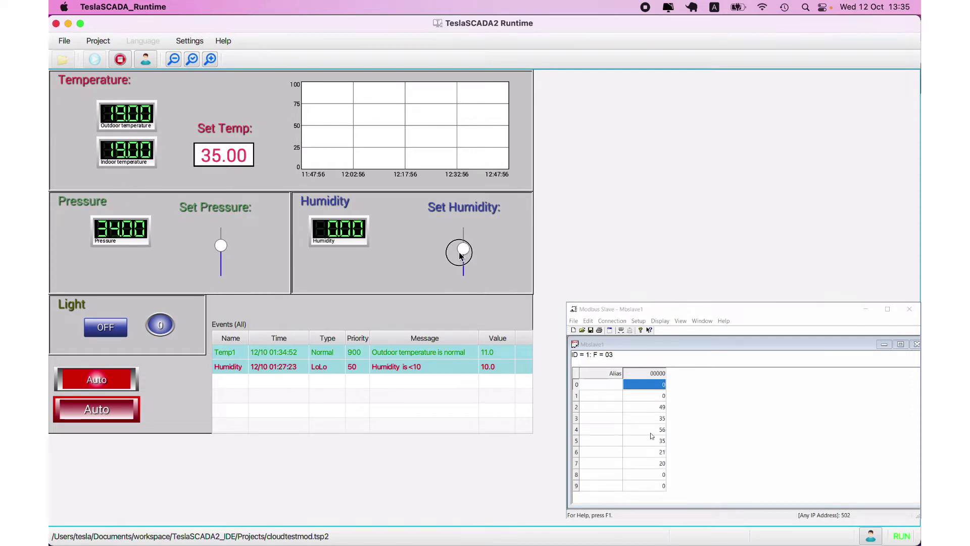
mouse_move(630, 533)
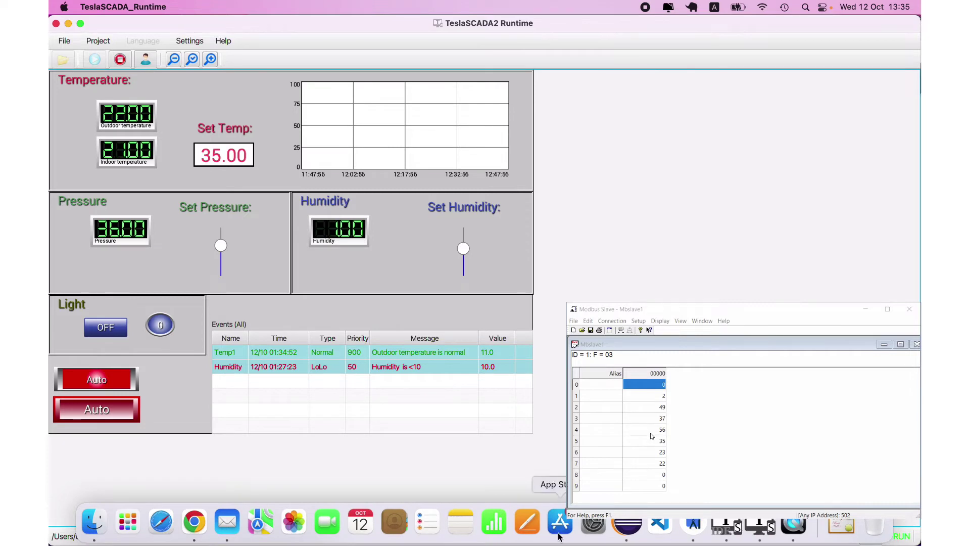
left_click(209, 517)
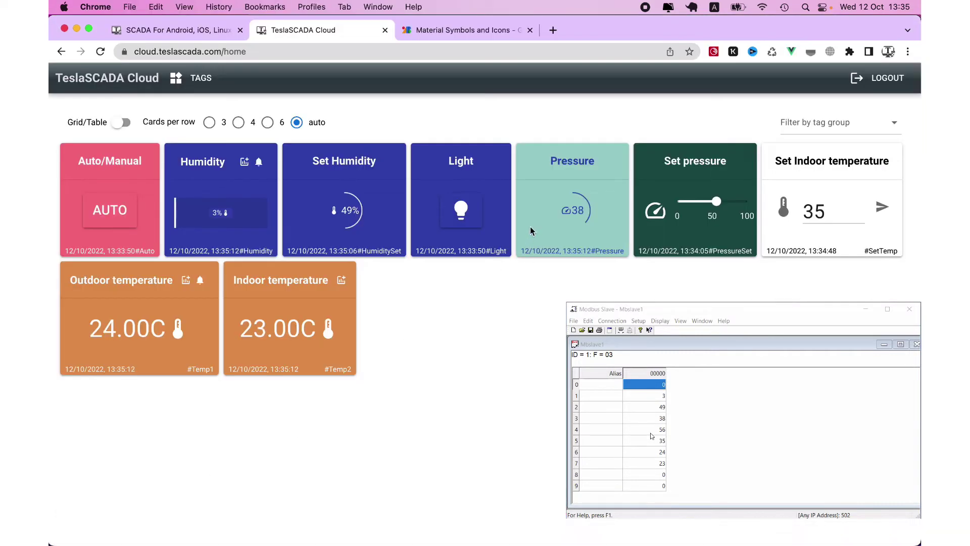
Turn the Light on from the Cloud dashboard, then off again in the Runtime
left_click(469, 214)
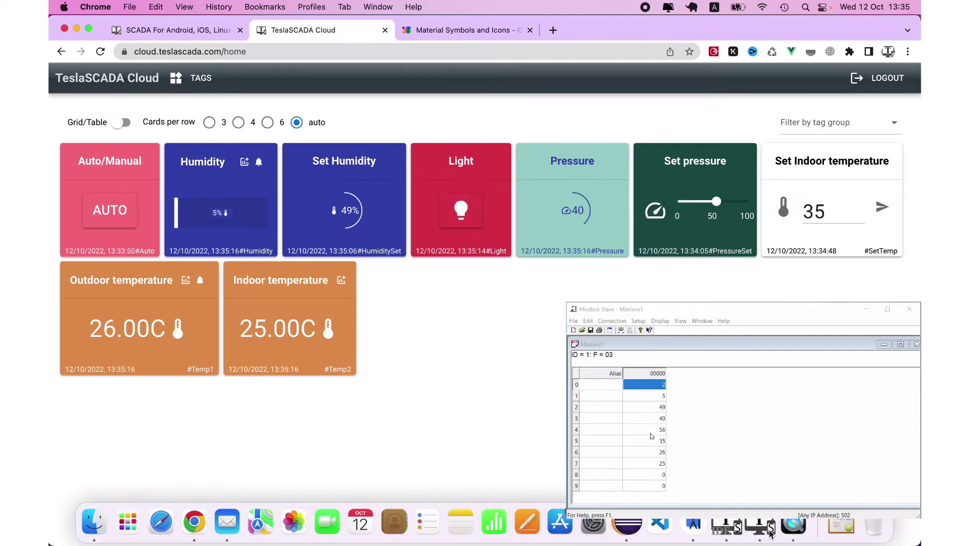
left_click(759, 525)
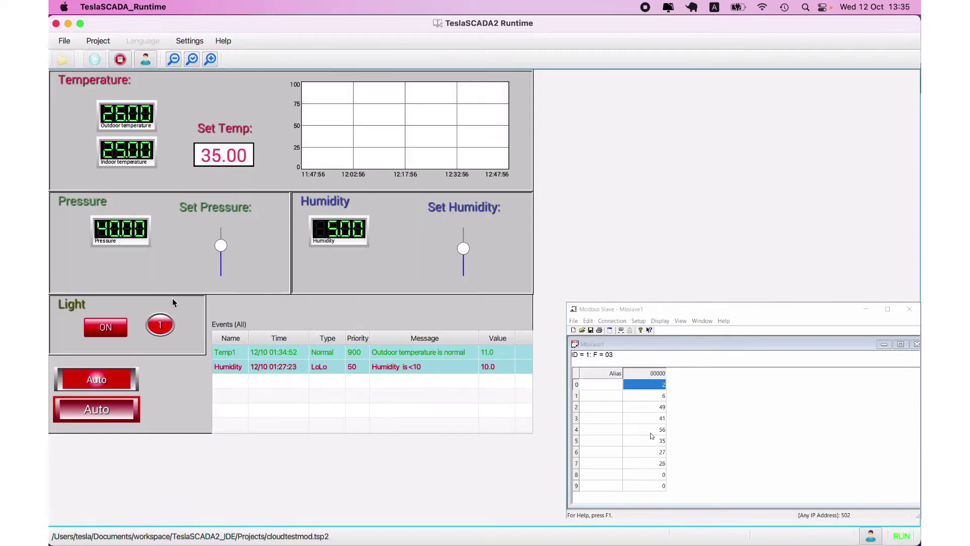
left_click(112, 328)
left_click(194, 540)
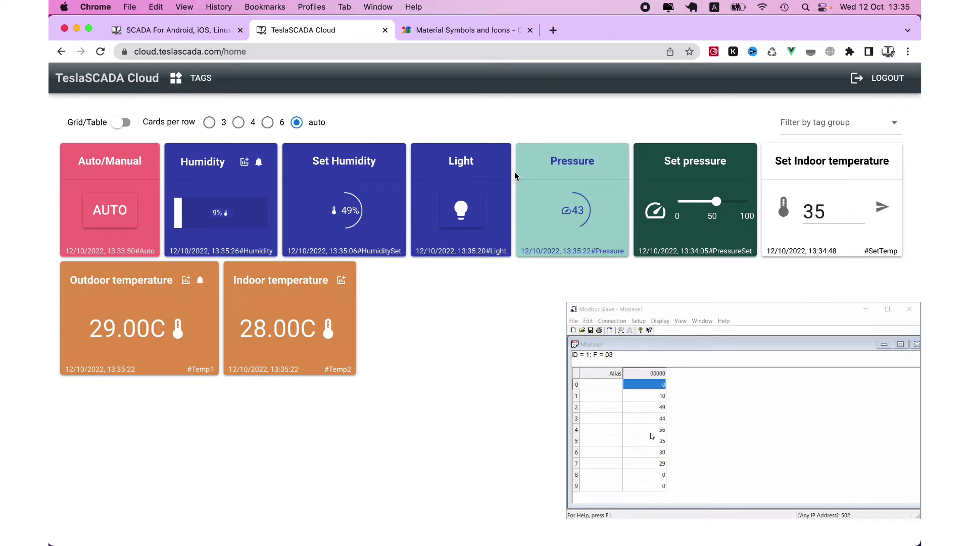
Reload the dashboard and filter tag groups by pressure, then temperature, then lights
left_click(800, 130)
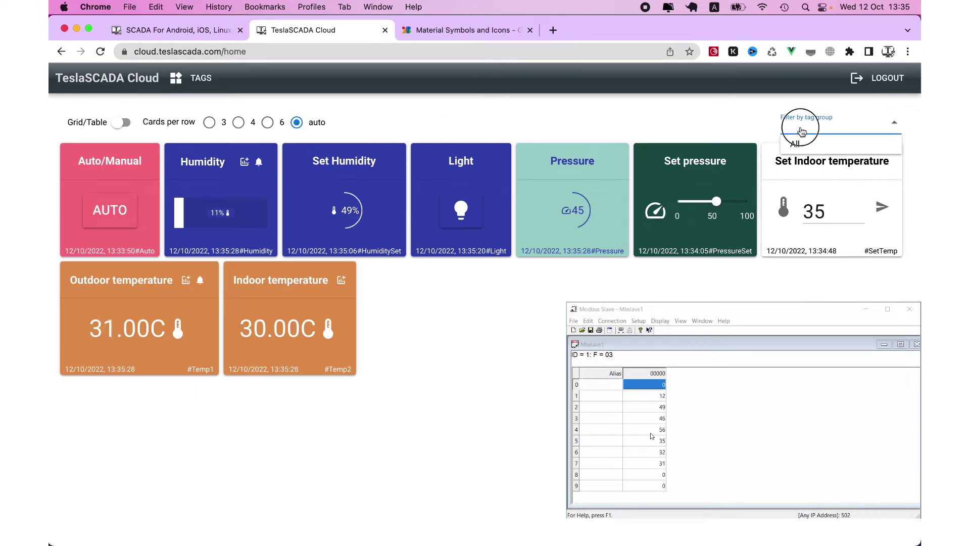
left_click(802, 132)
left_click(100, 51)
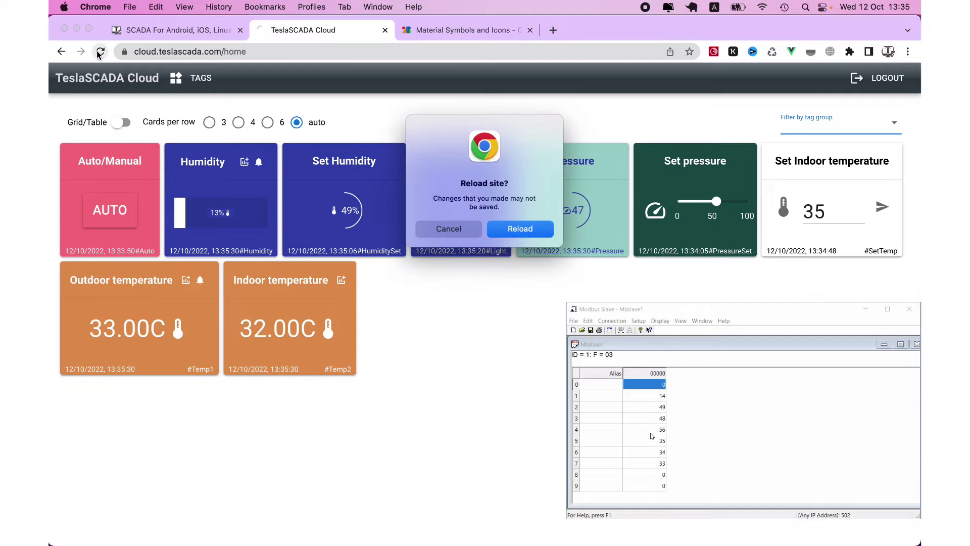
left_click(520, 230)
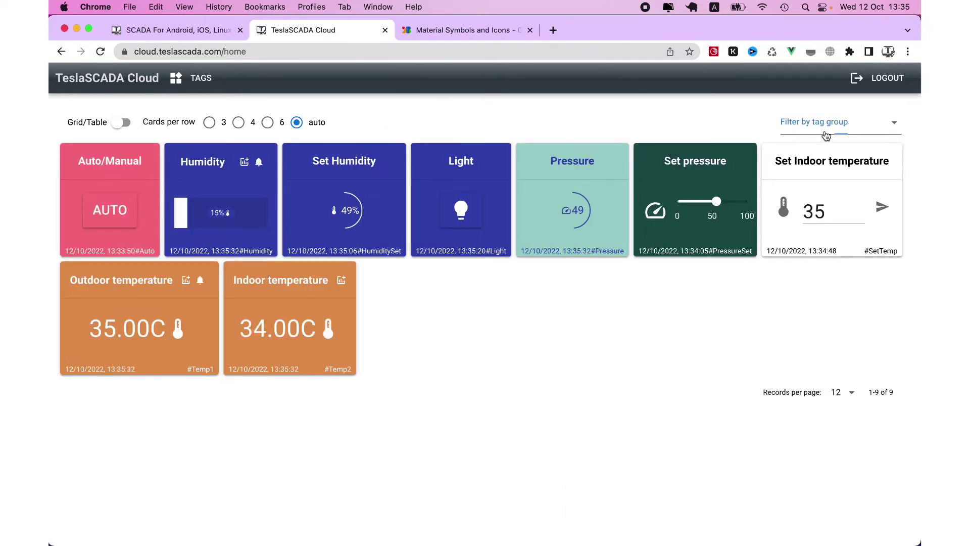
left_click(826, 135)
left_click(811, 162)
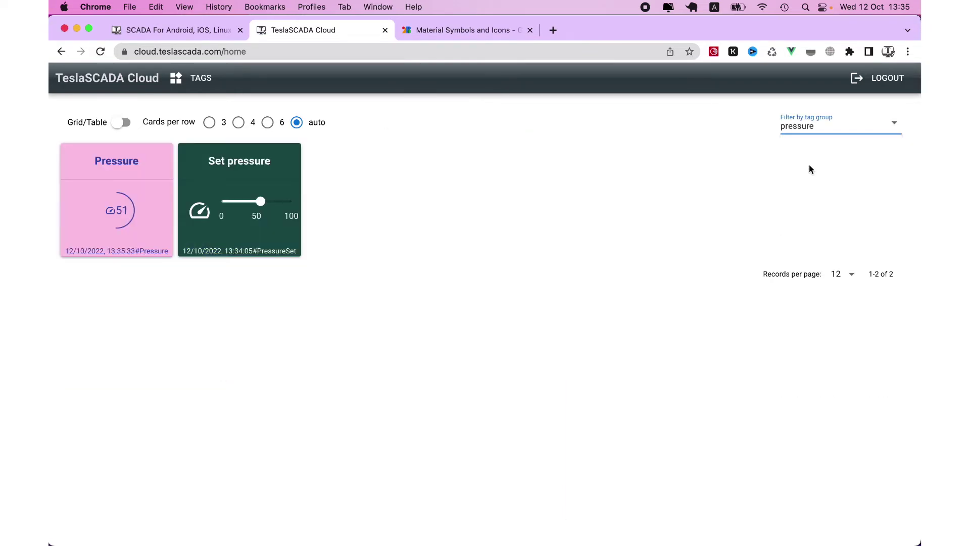
left_click(813, 126)
left_click(819, 181)
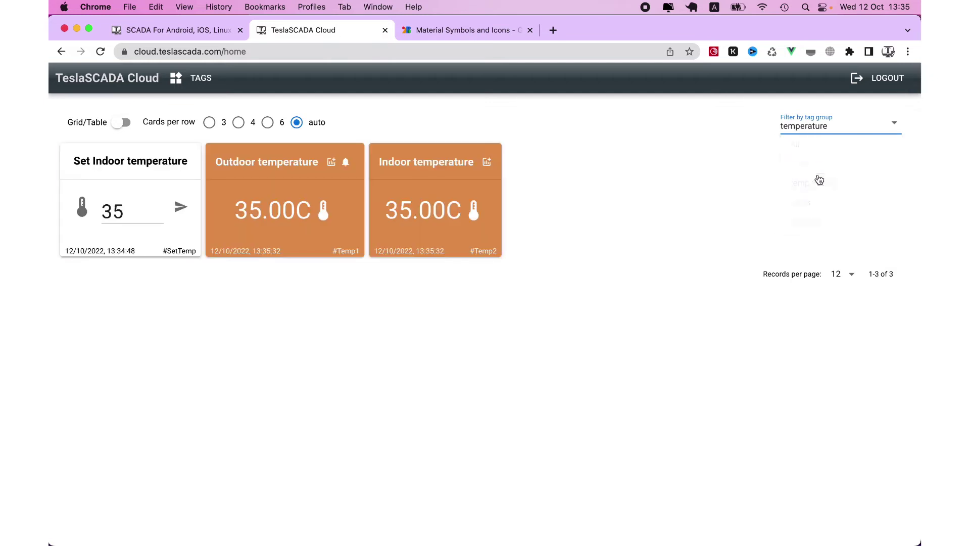
left_click(828, 137)
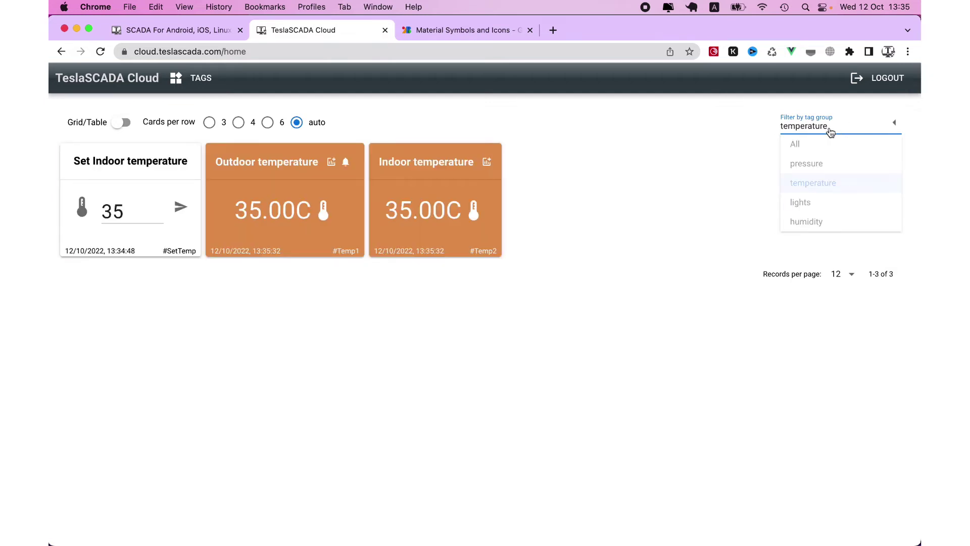
left_click(822, 199)
Try 6 cards per row, restore All tag groups, then try 4 and settle on 3 per row
left_click(266, 125)
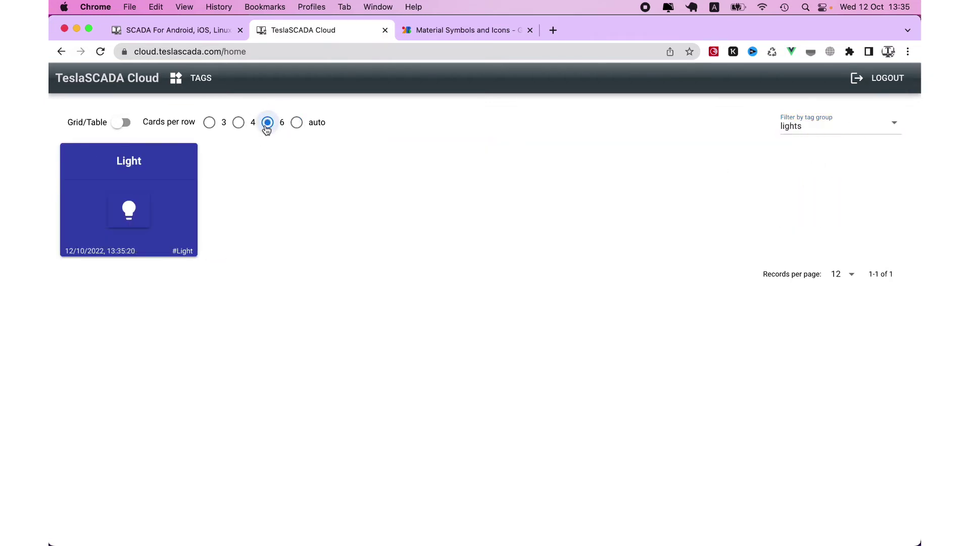
left_click(813, 126)
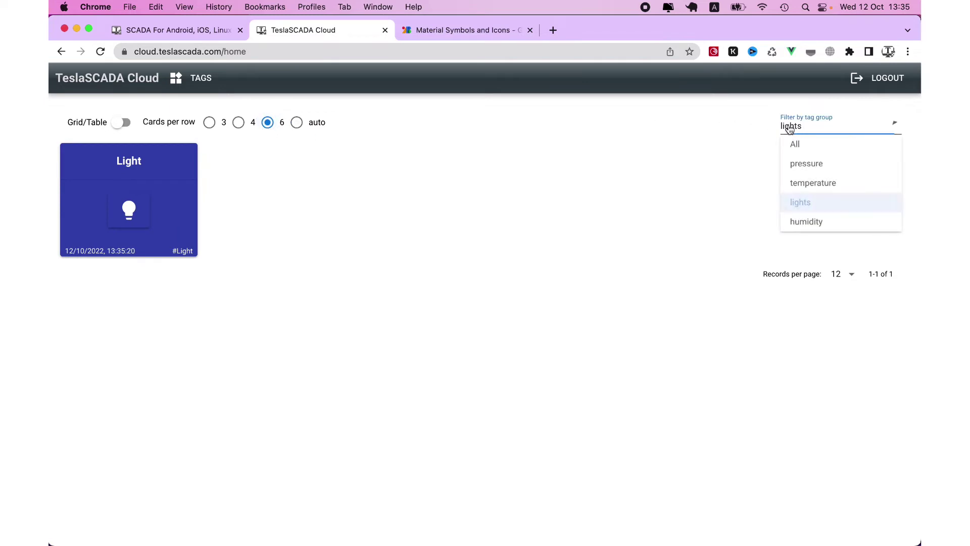
left_click(798, 145)
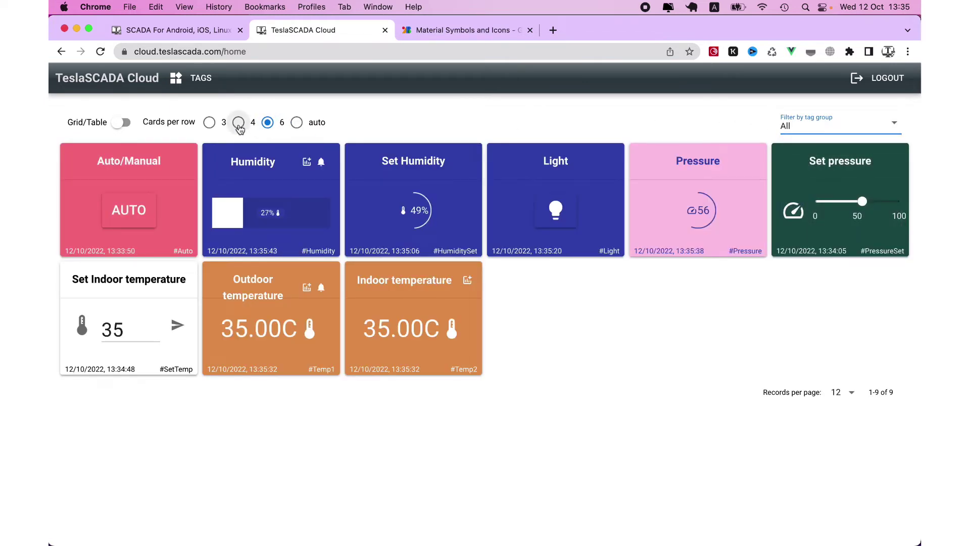
left_click(239, 122)
left_click(206, 129)
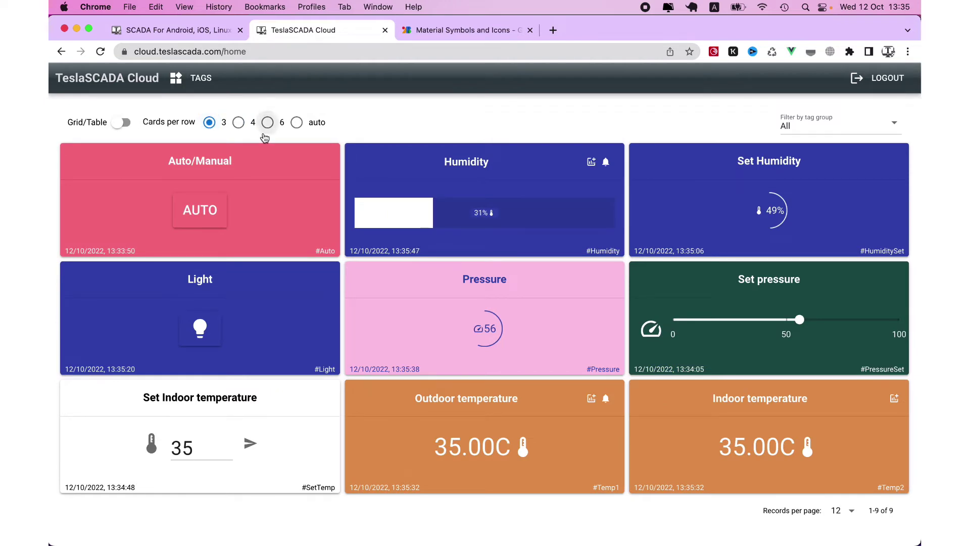
Show the tags as a table, export it to CSV, and review the file in Numbers
left_click(121, 123)
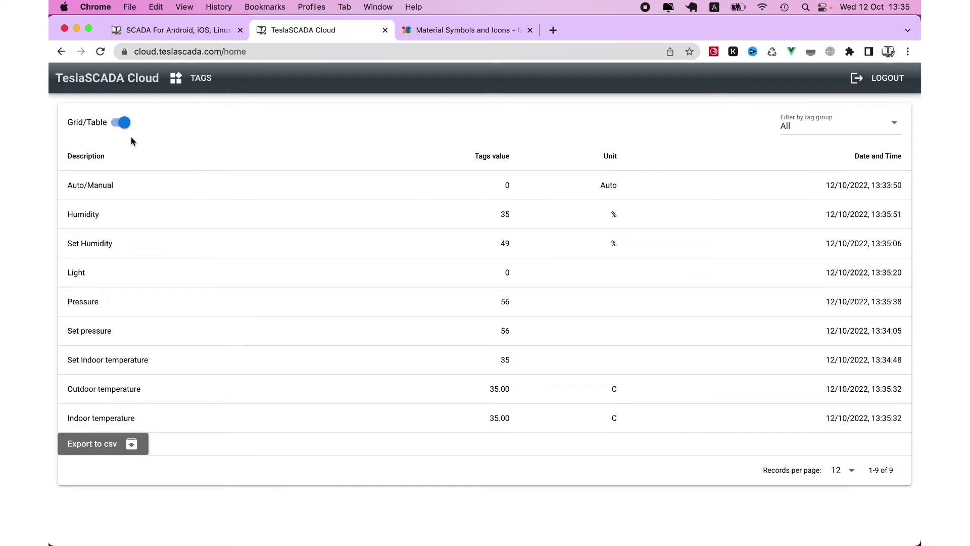
left_click(124, 449)
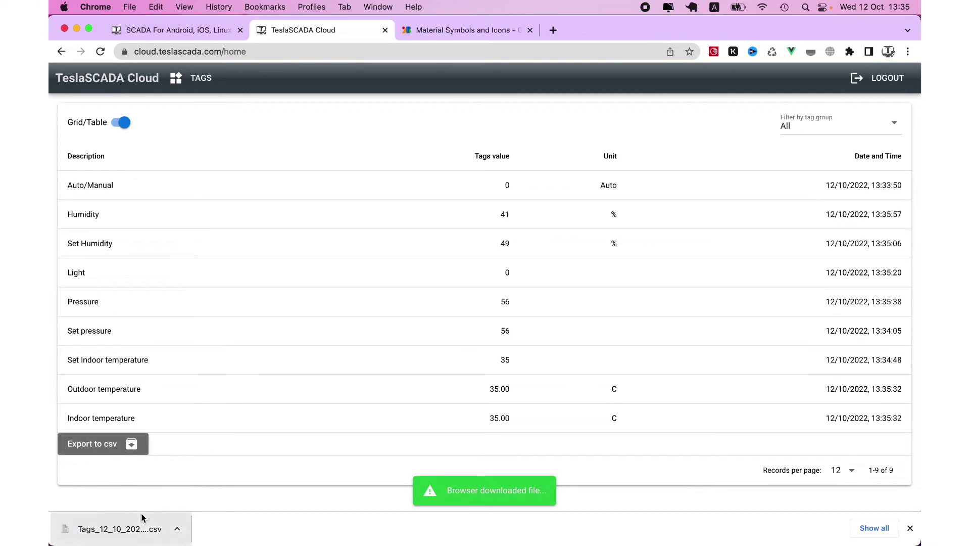
left_click(140, 528)
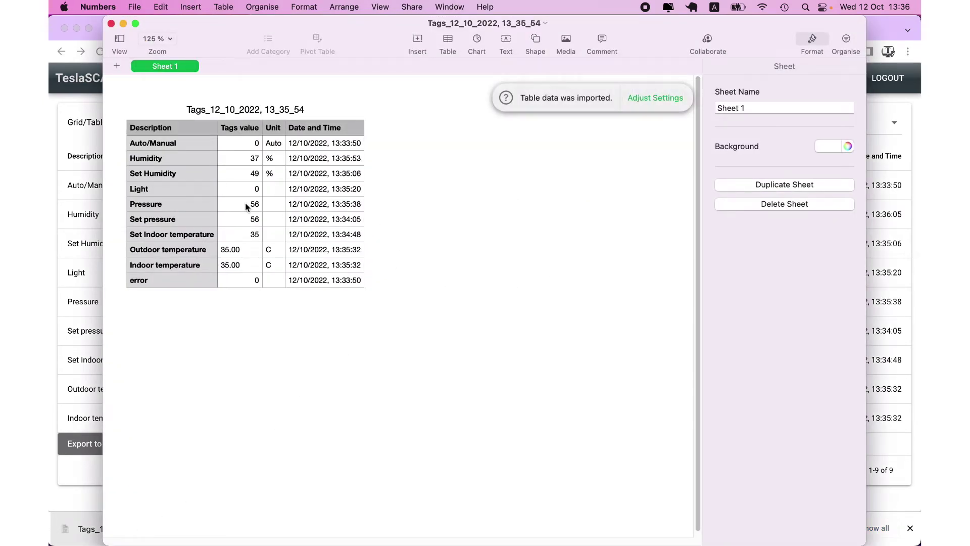
left_click(111, 23)
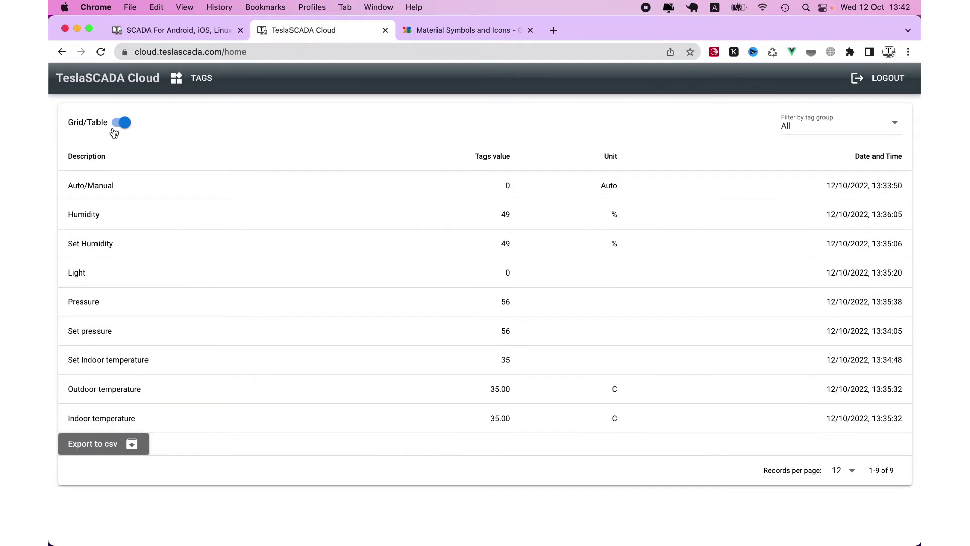
Return to card view and show the Humidity trend over 3 Hours, 6 Hours, then 3 Days
left_click(121, 123)
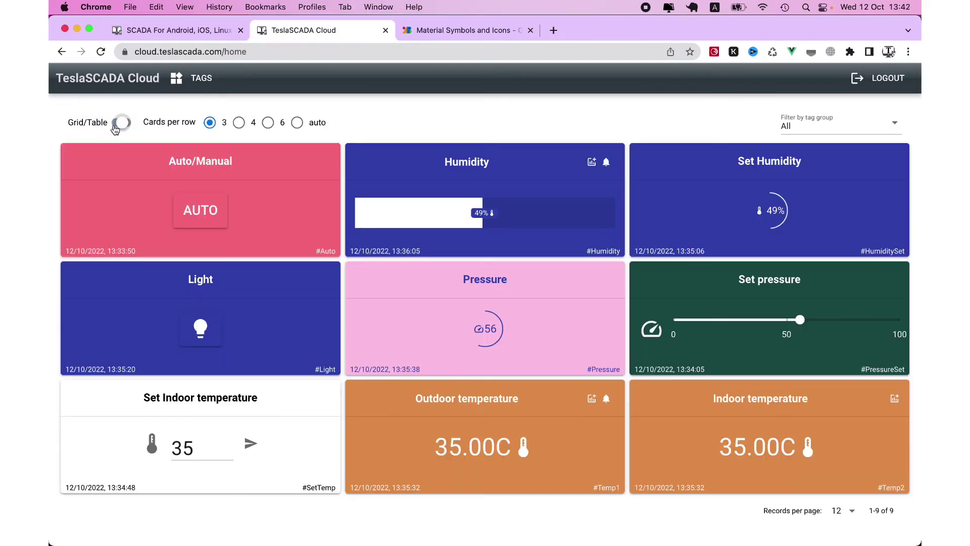
left_click(590, 162)
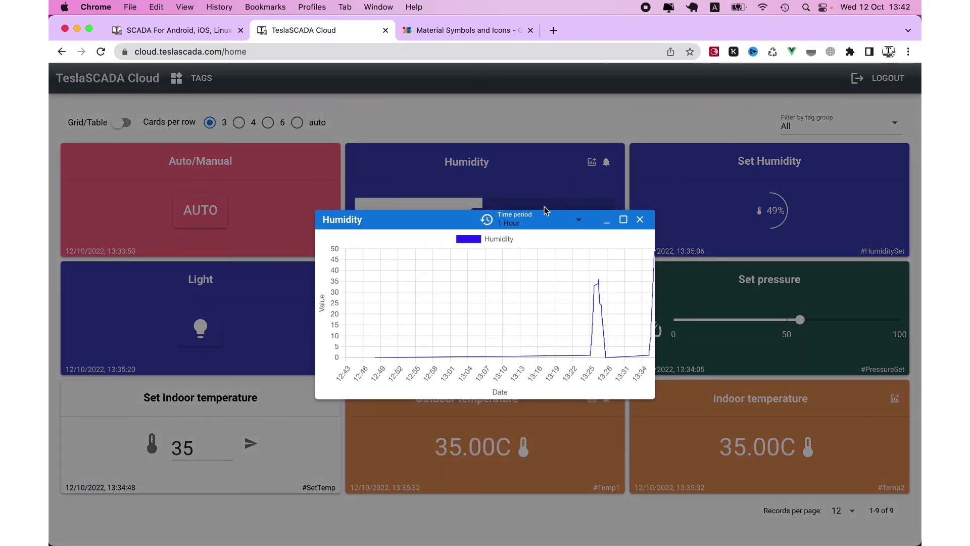
left_click(528, 218)
left_click(516, 310)
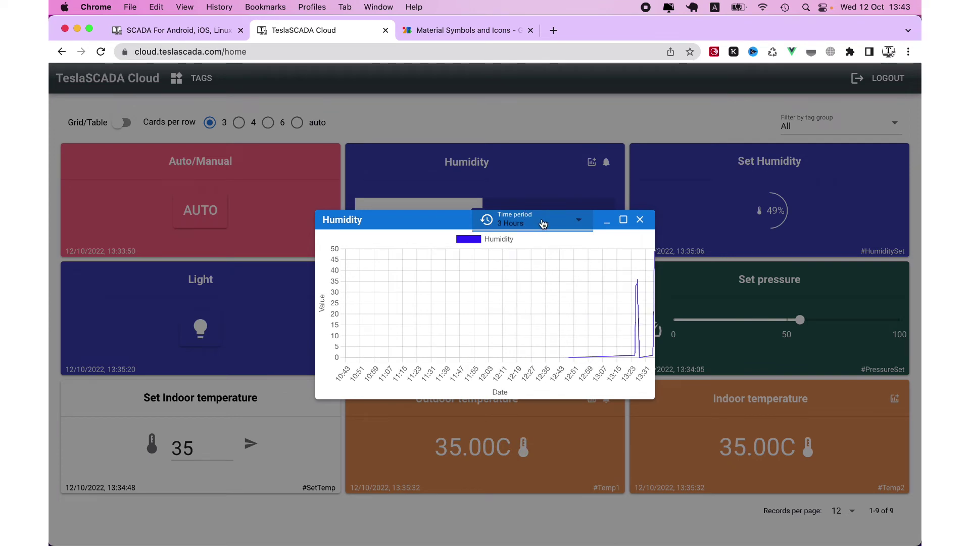
left_click(543, 224)
left_click(510, 330)
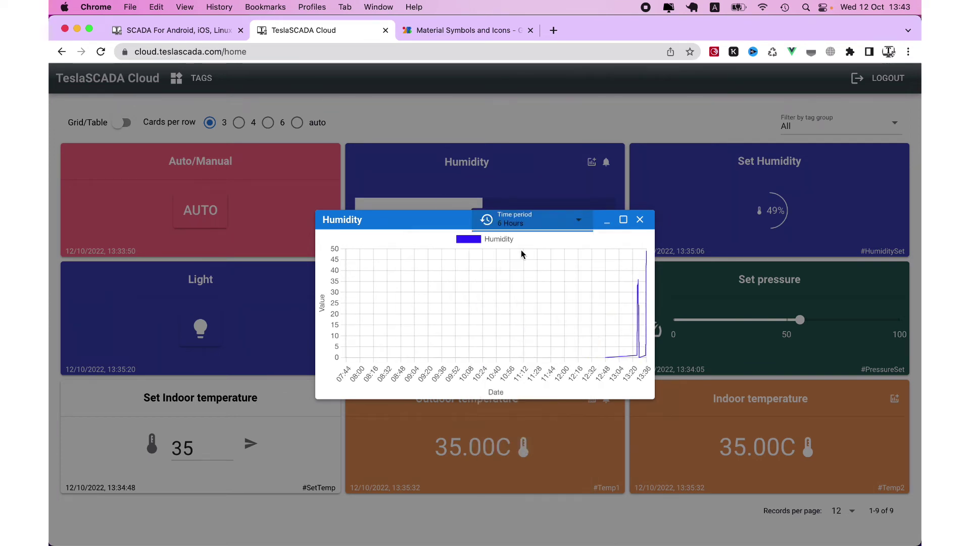
left_click(525, 223)
left_click(509, 415)
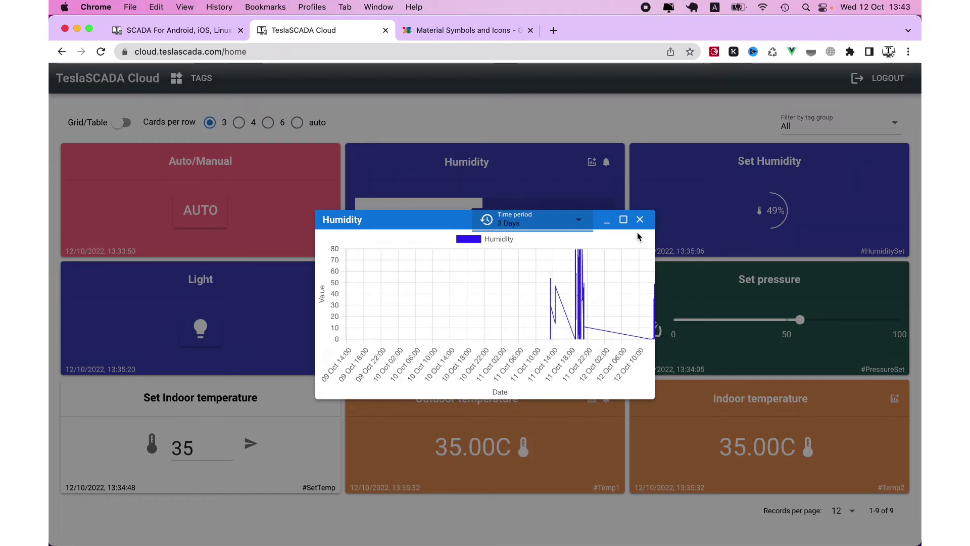
left_click(623, 220)
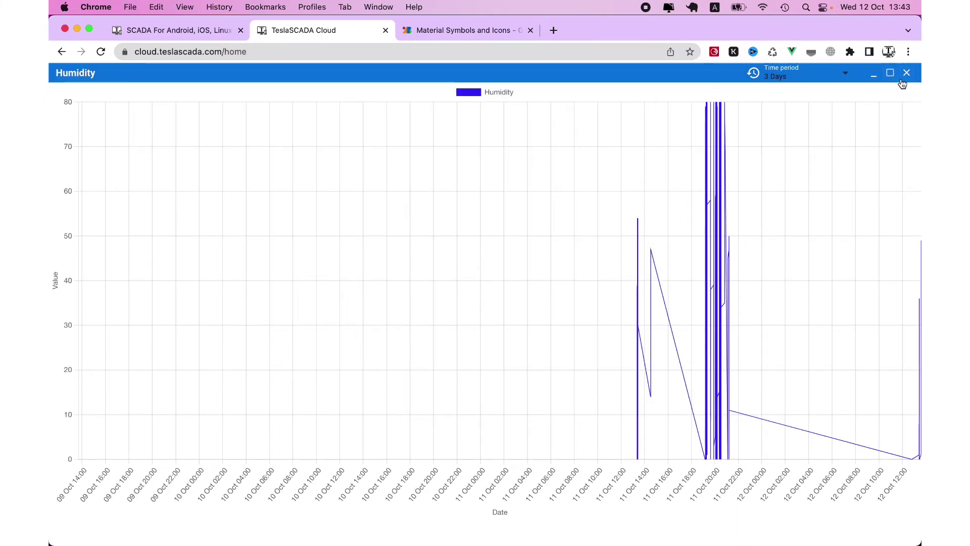
left_click(877, 81)
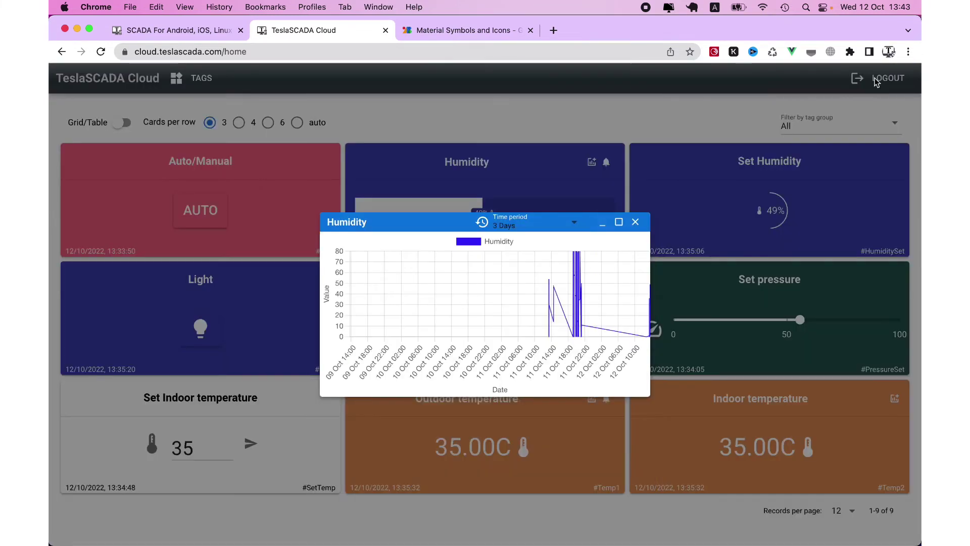
Close the chart and filter Humidity events by Alarm and Warning over 3 Days
left_click(636, 223)
left_click(606, 162)
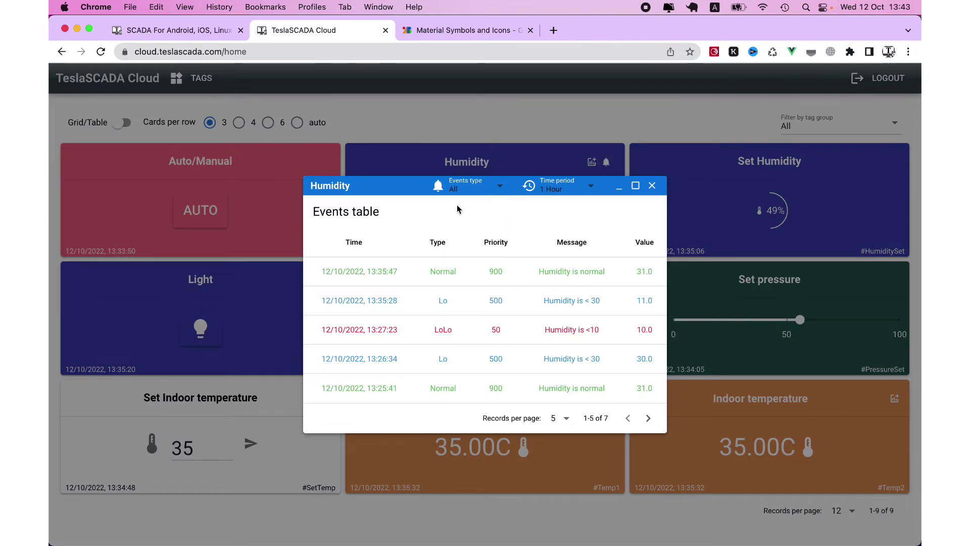
left_click(467, 190)
left_click(454, 243)
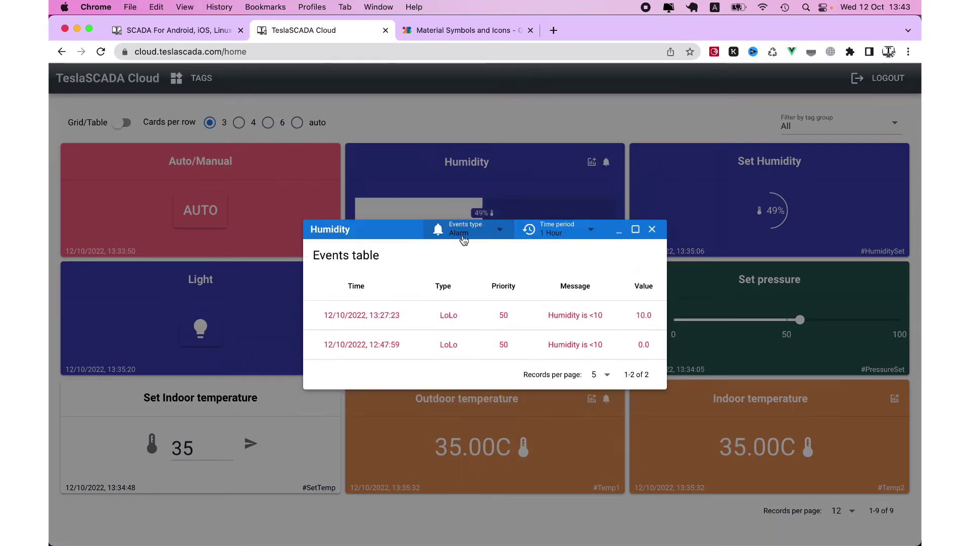
left_click(463, 237)
left_click(450, 311)
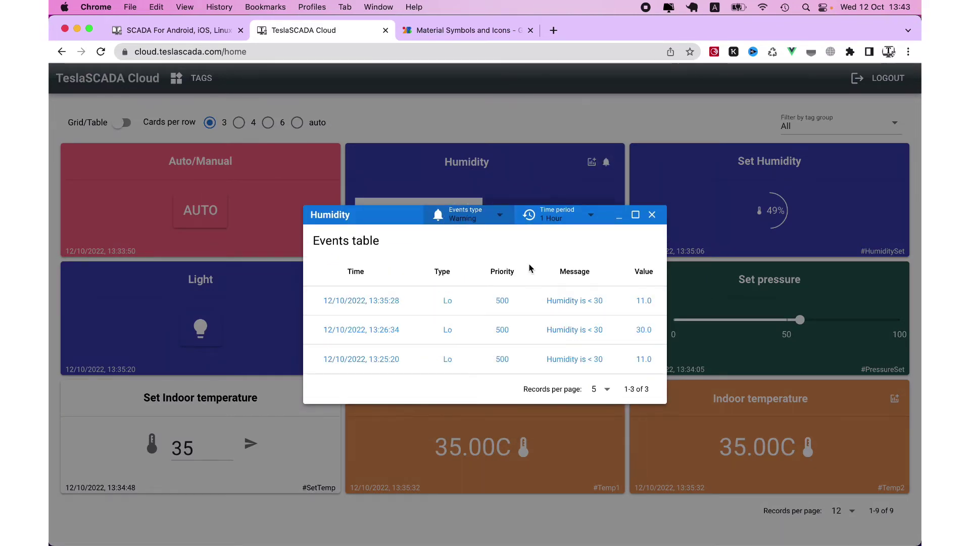
left_click(556, 217)
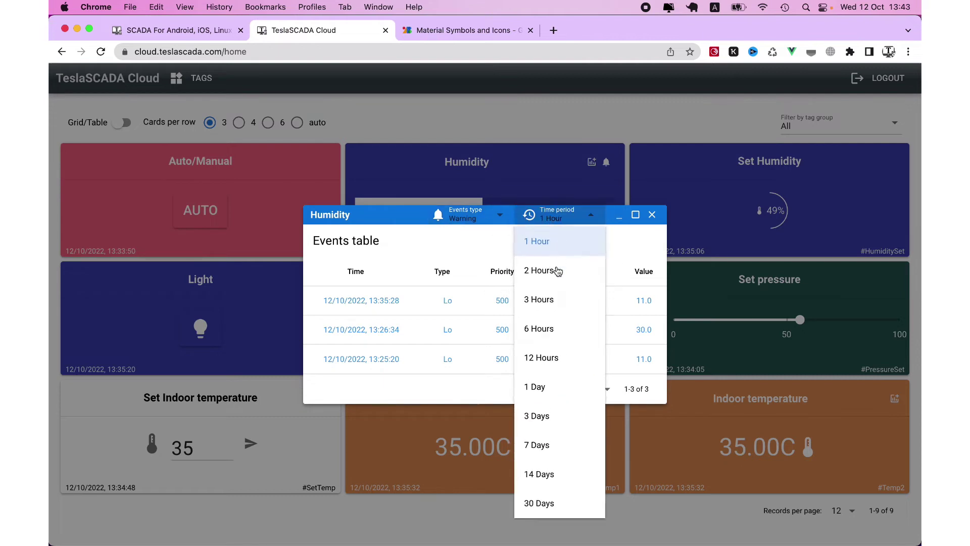
left_click(543, 408)
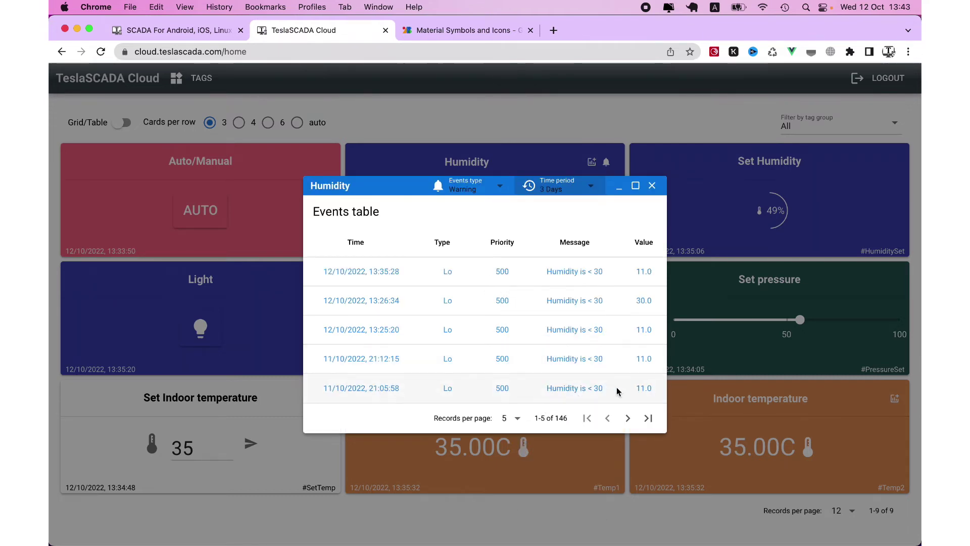
left_click(480, 195)
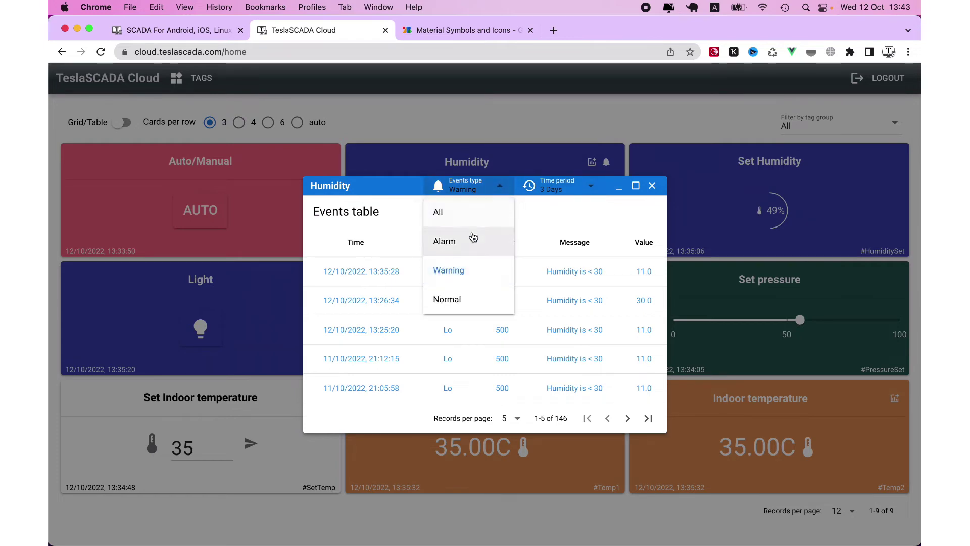
left_click(469, 239)
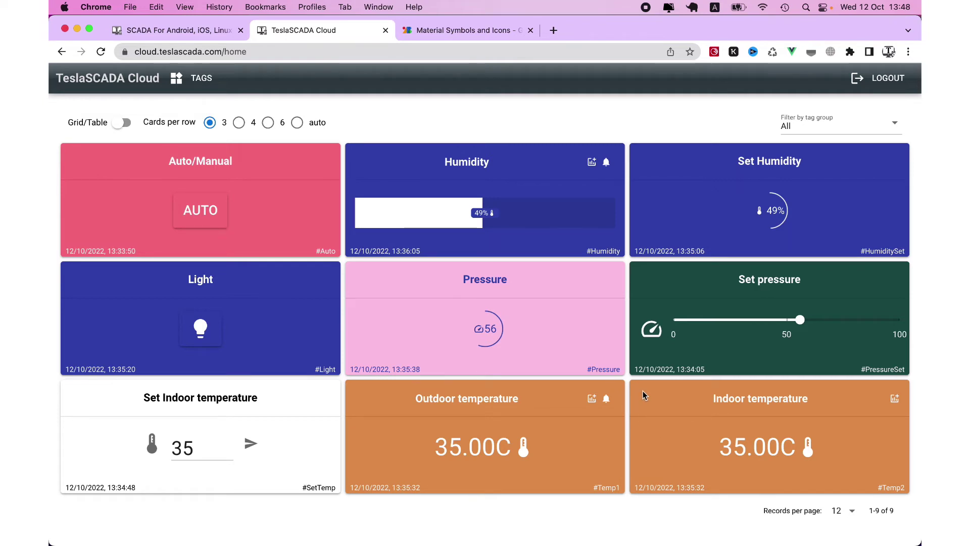
In the IDE, bring up the project settings at the Cloud page
mouse_move(695, 536)
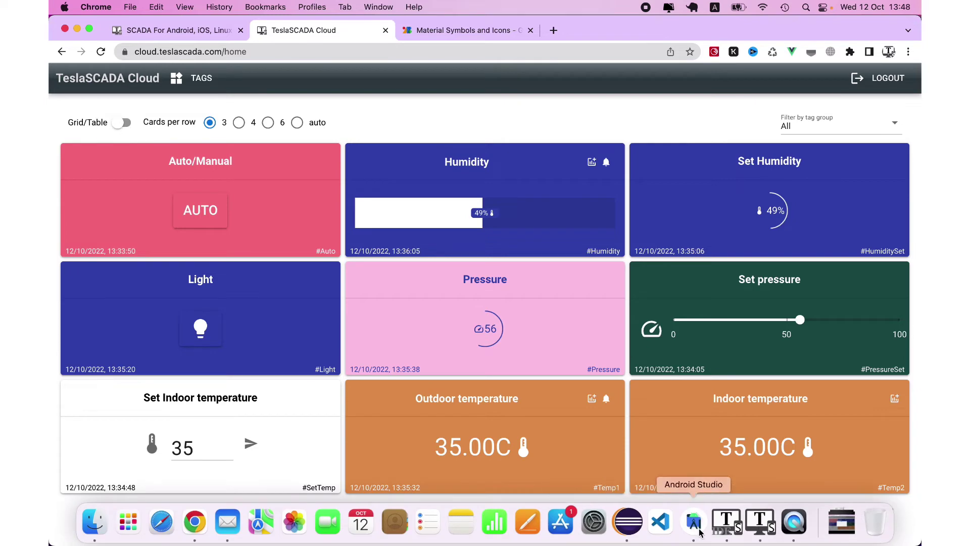
left_click(727, 521)
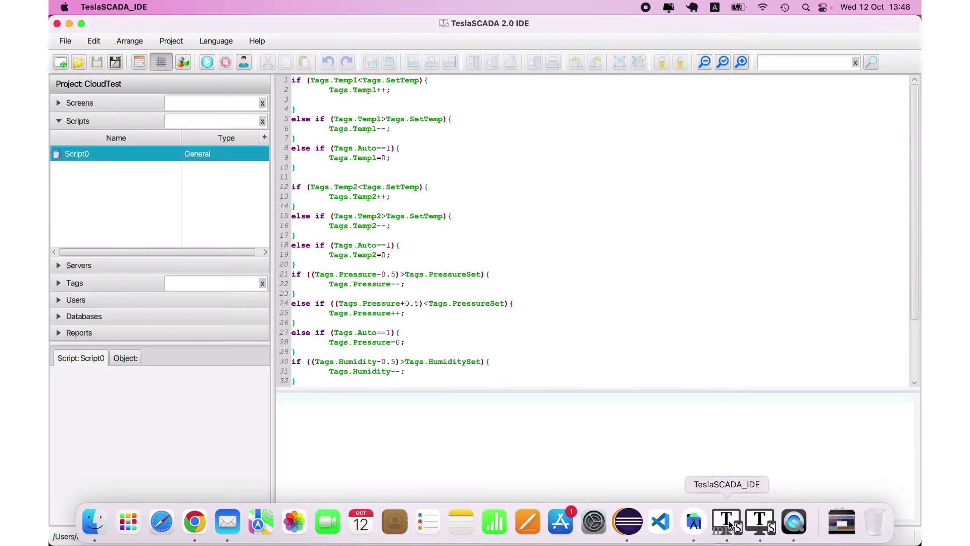
left_click(135, 65)
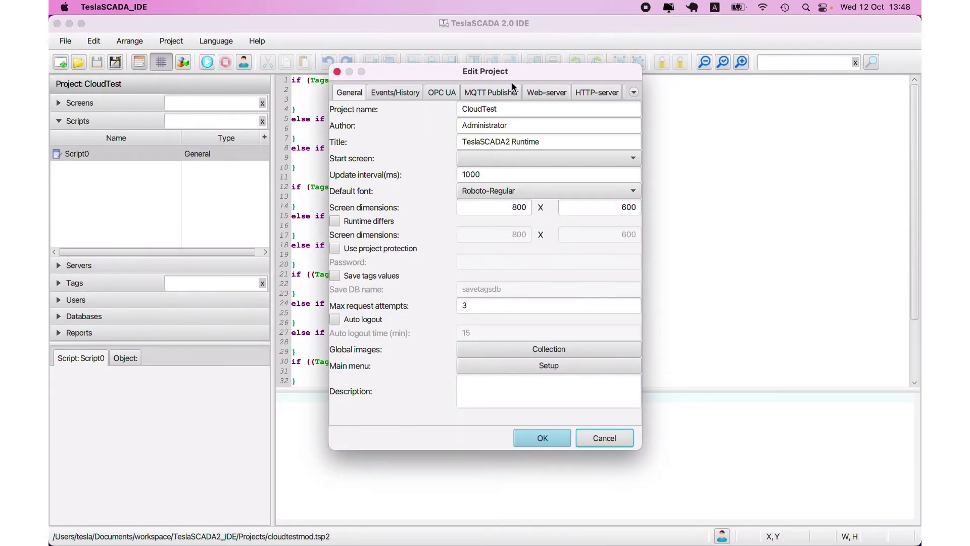
left_click(586, 92)
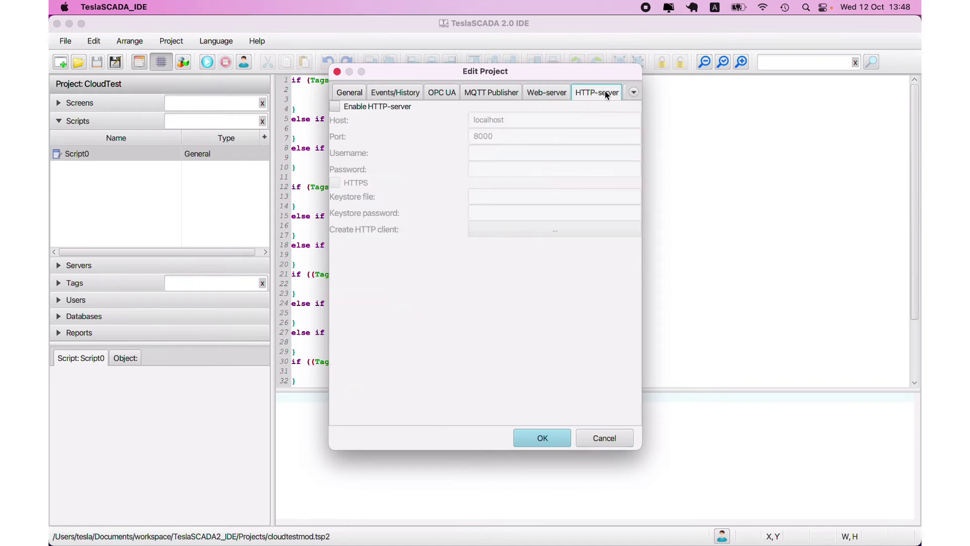
left_click(632, 93)
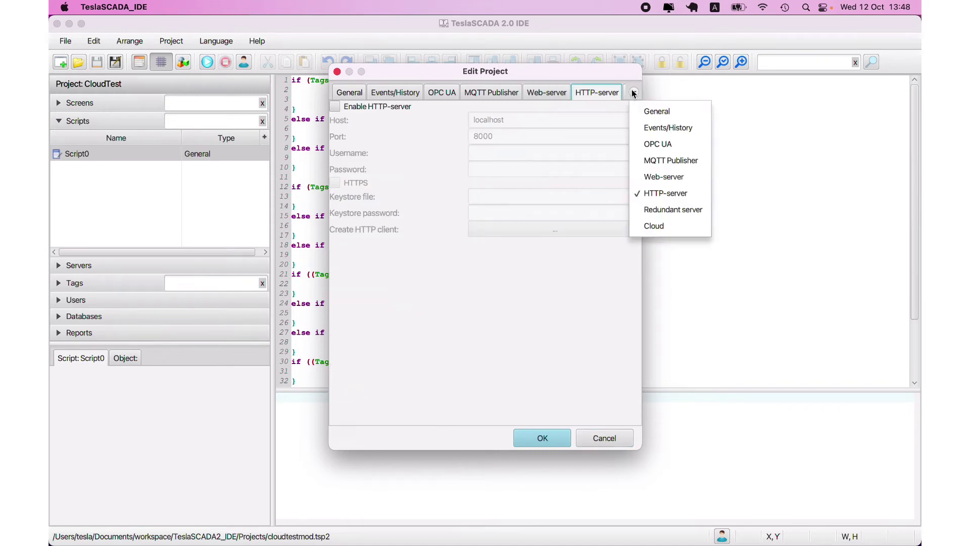
left_click(666, 222)
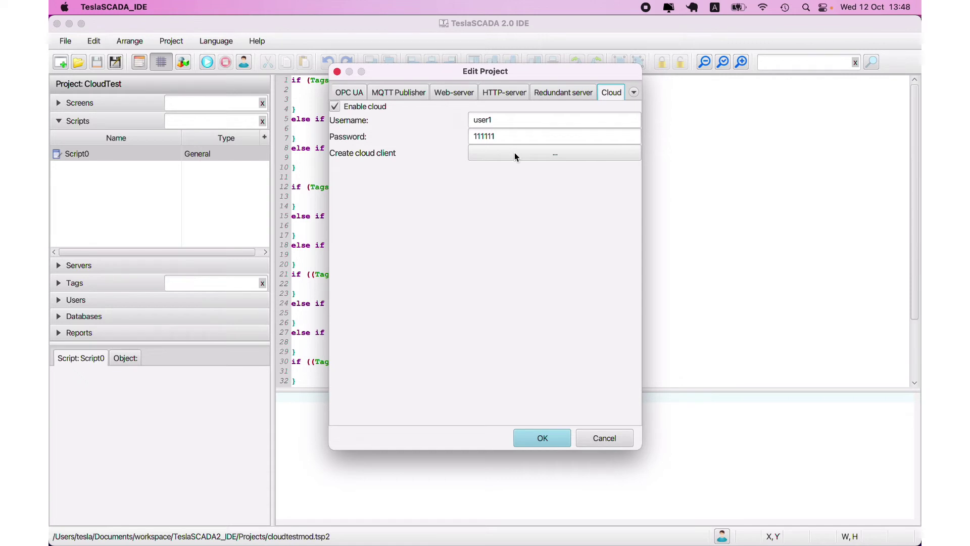
Create a cloud client project saved as cloudclienttestmod.tsp2, replacing the existing file
left_click(529, 154)
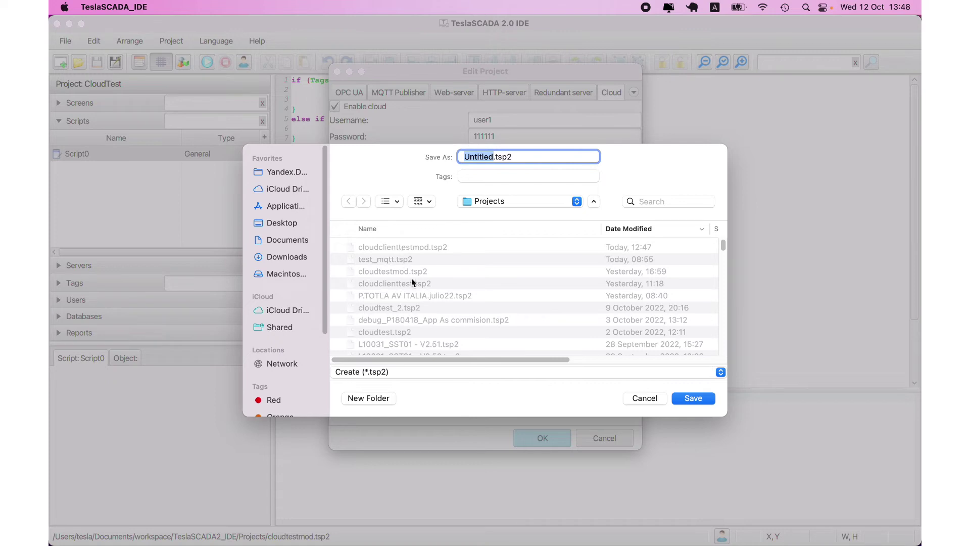
left_click(409, 247)
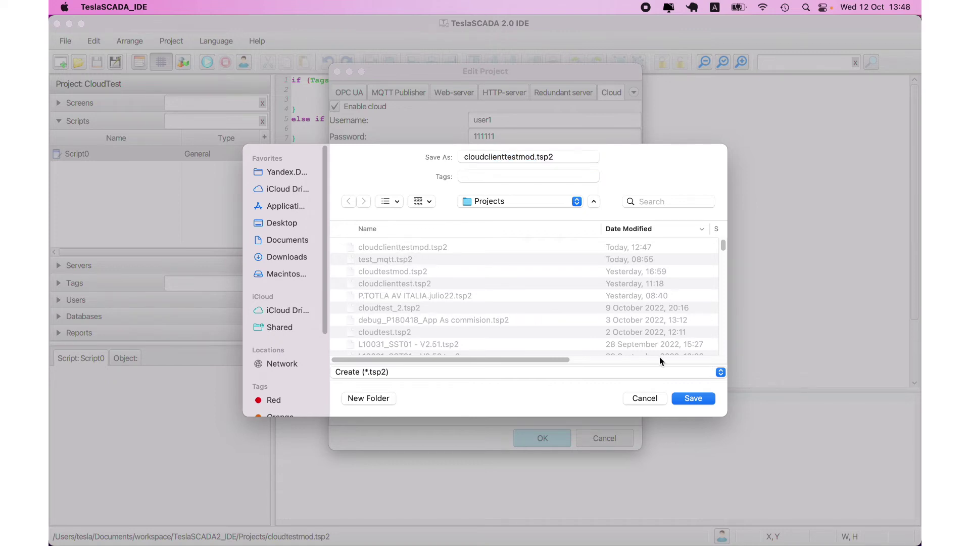
left_click(701, 398)
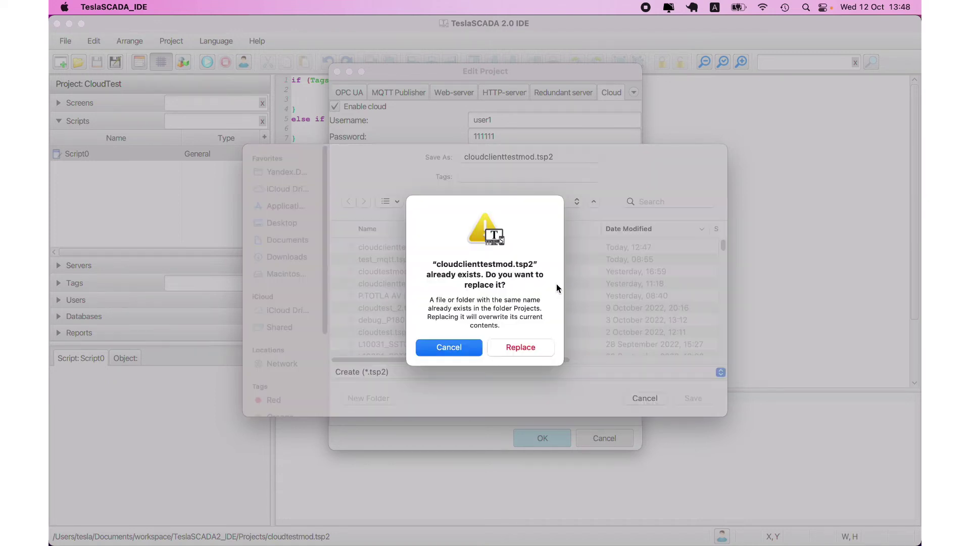
left_click(524, 348)
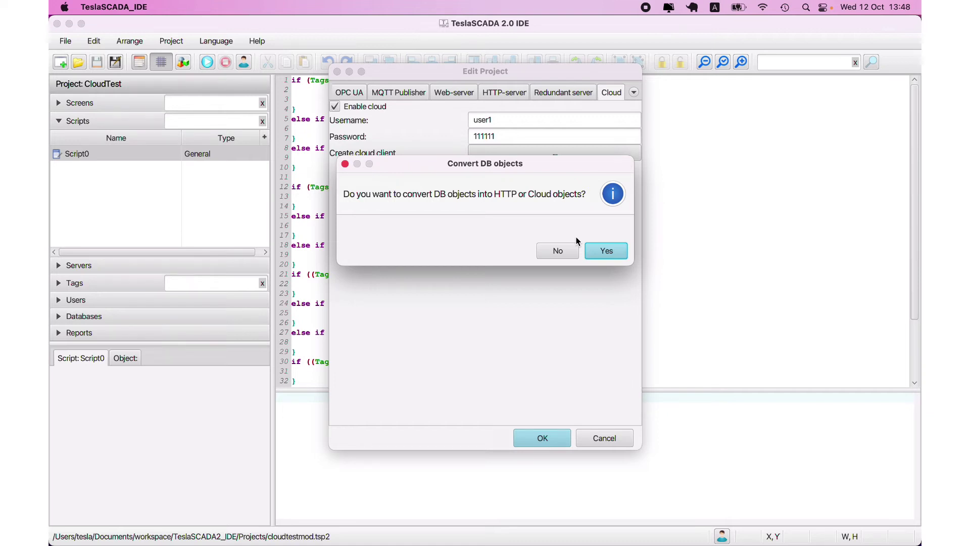
Convert DB objects to Cloud objects, close project settings, and stop the publisher in Runtime
left_click(598, 253)
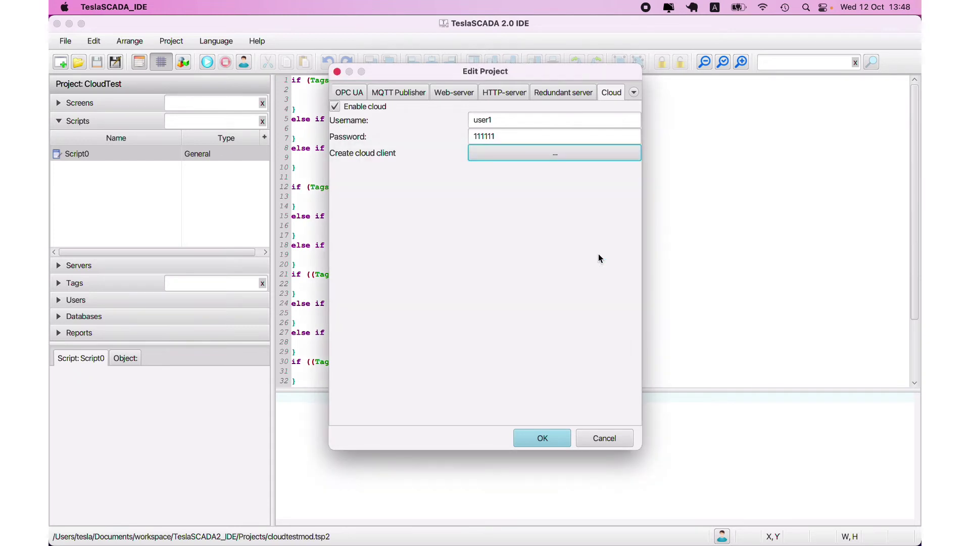
left_click(593, 435)
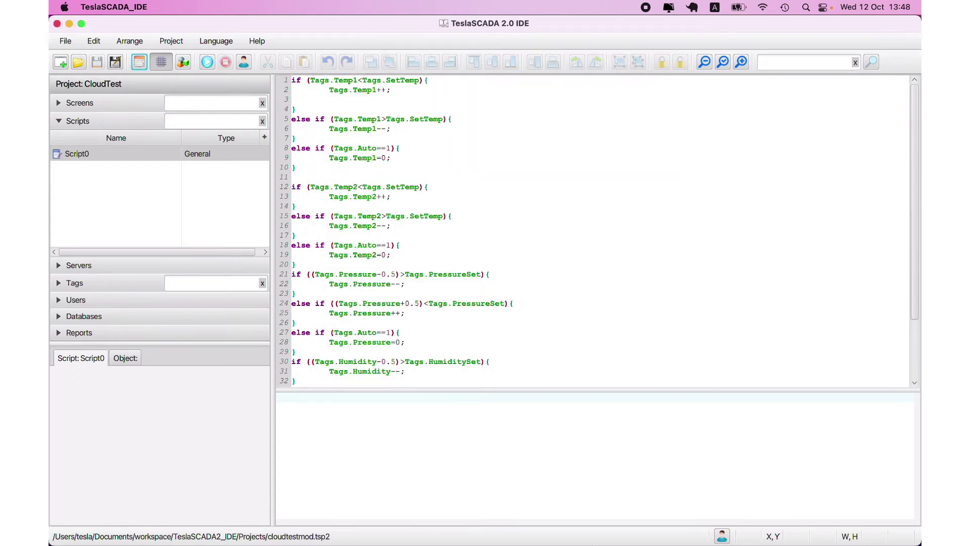
mouse_move(780, 537)
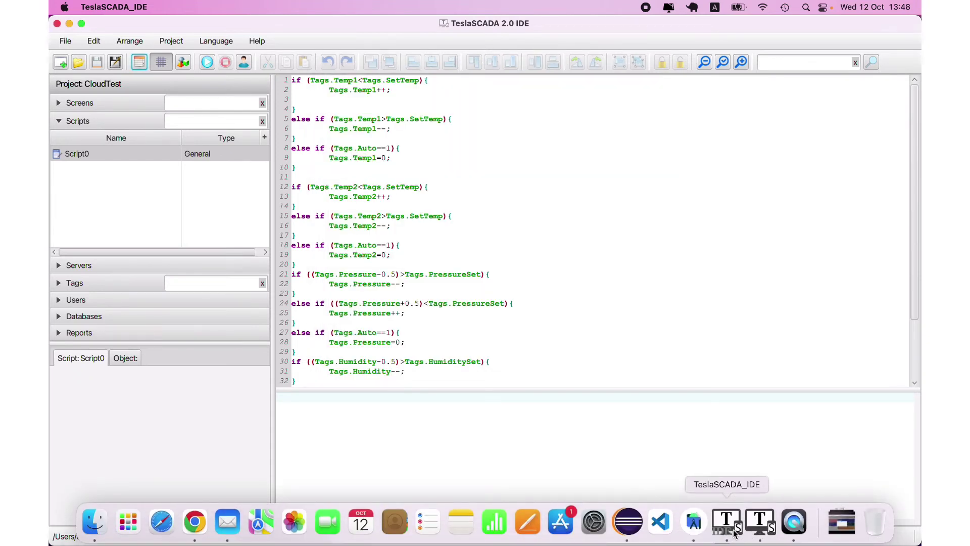
left_click(763, 525)
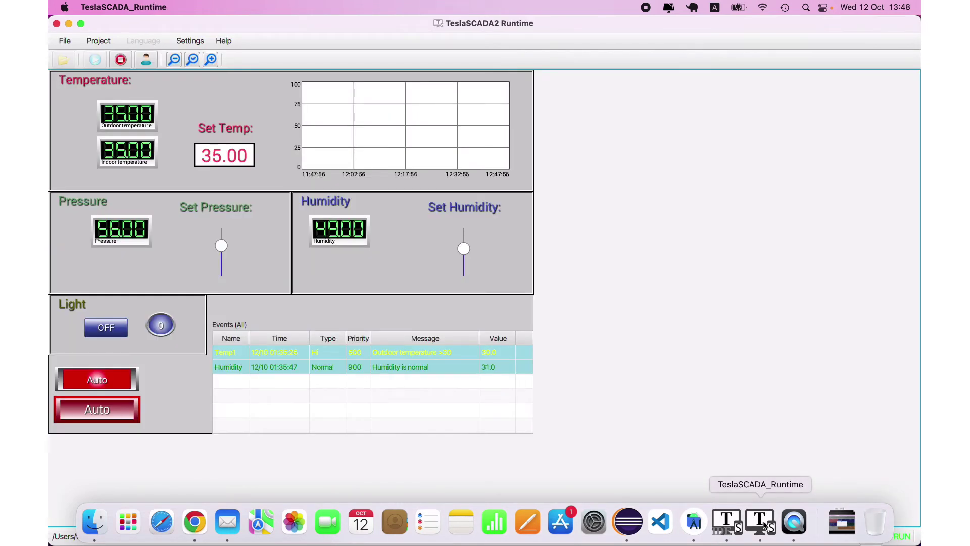
left_click(120, 59)
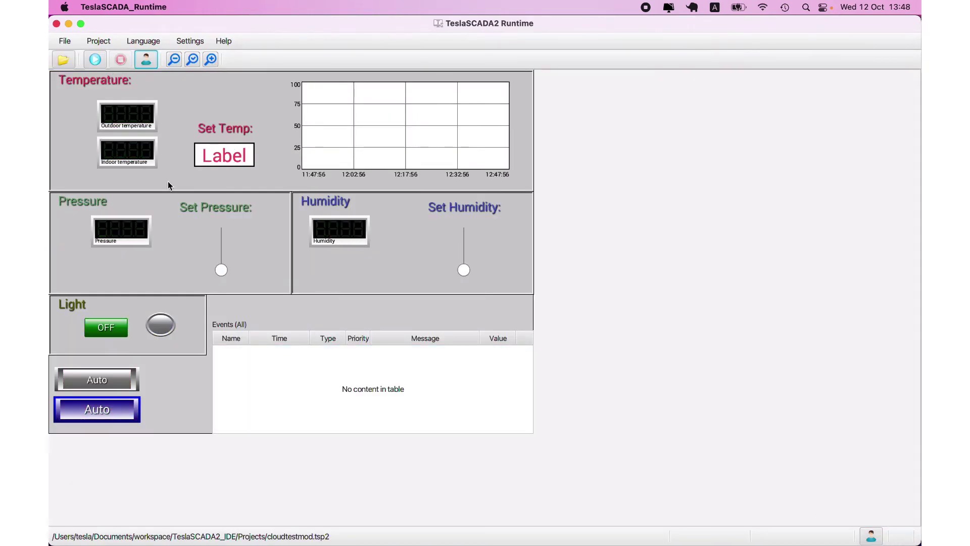
mouse_move(461, 530)
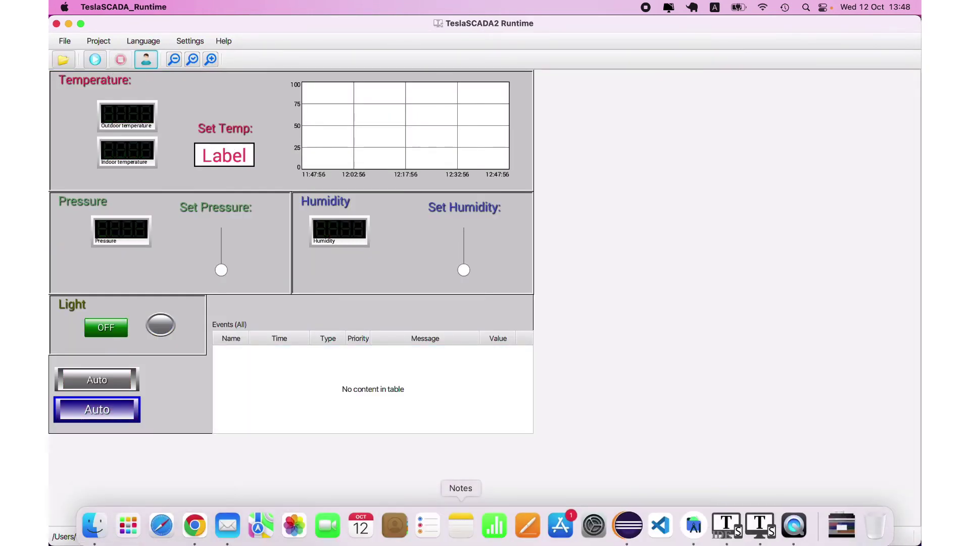
Open cloudclienttestmod.tsp2 in the IDE and inspect the CloudServer1 server settings
left_click(733, 523)
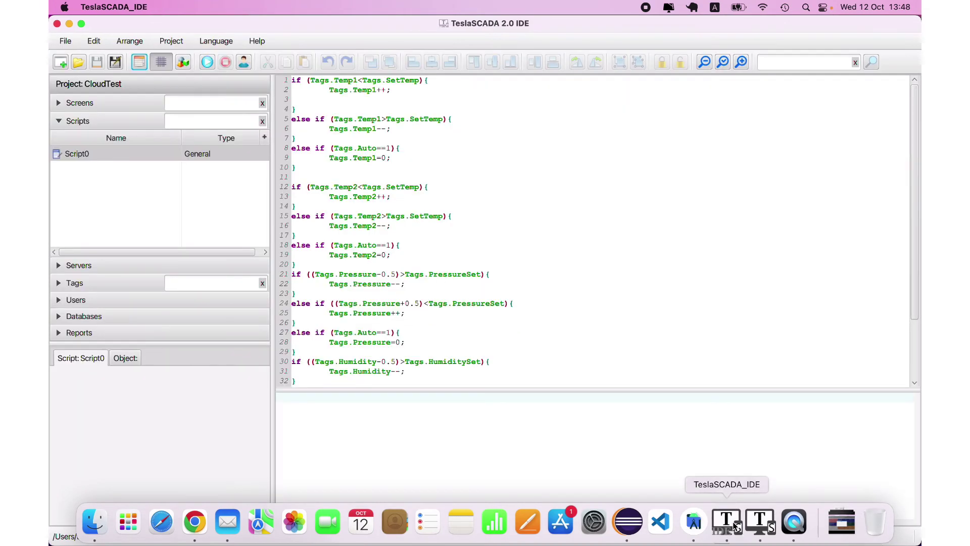
left_click(78, 62)
double_click(411, 209)
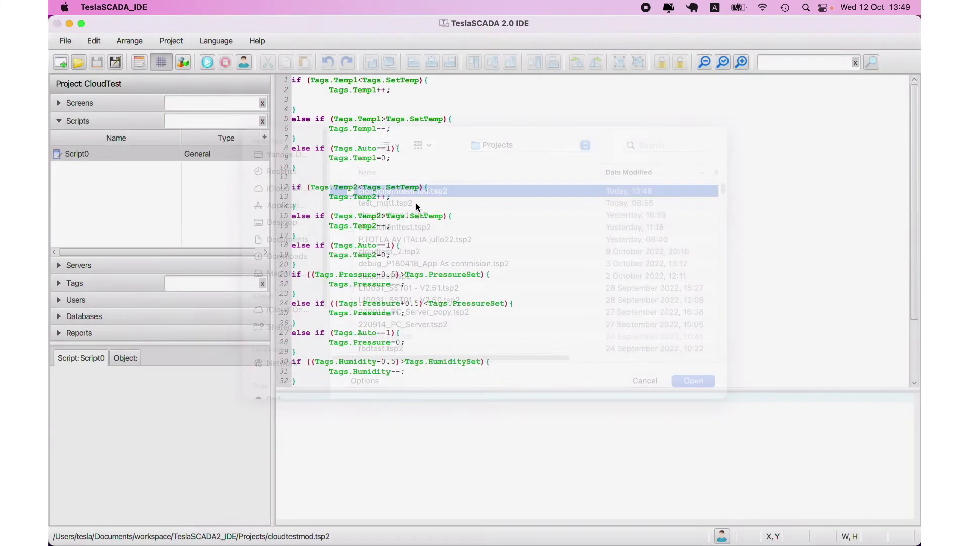
left_click(57, 265)
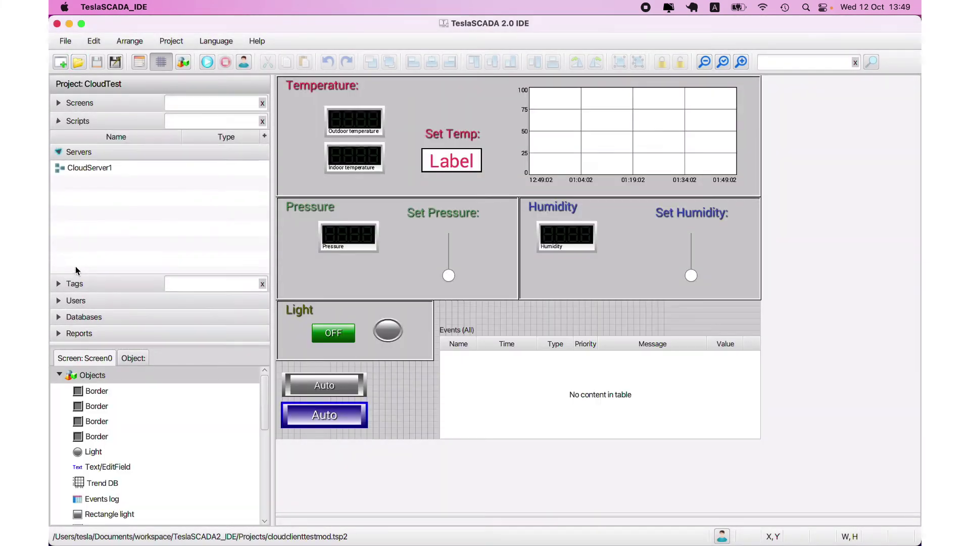
double_click(86, 154)
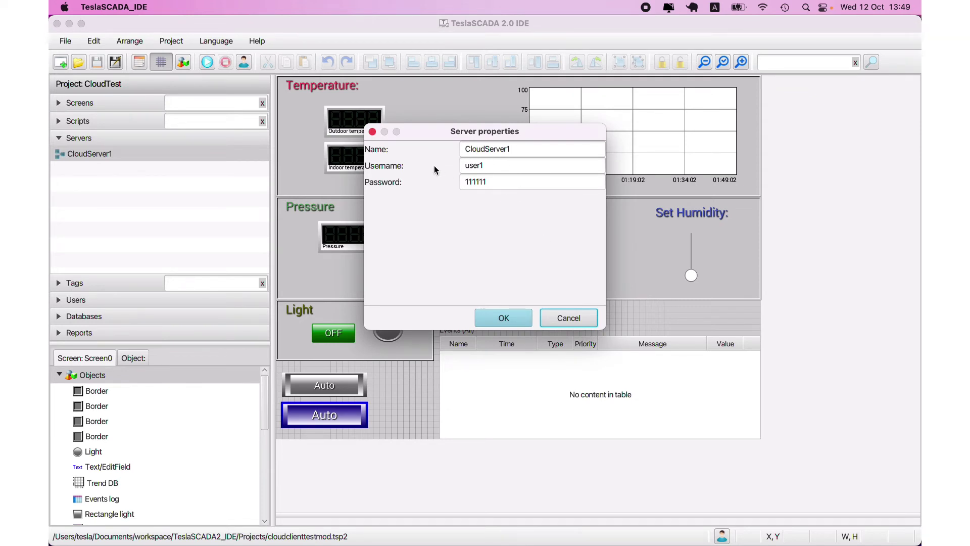
left_click(566, 317)
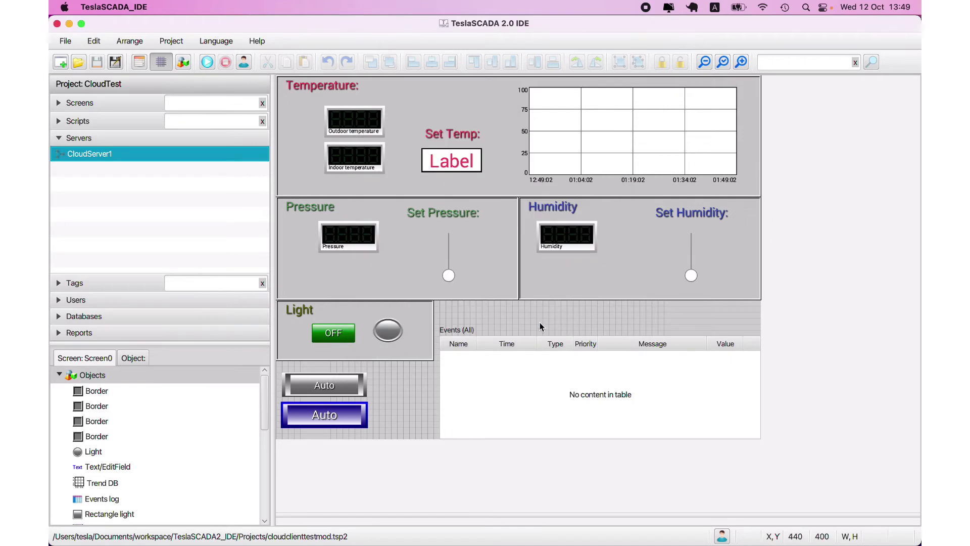
Inspect the Auto tag's properties in the tag list without changing them
left_click(71, 283)
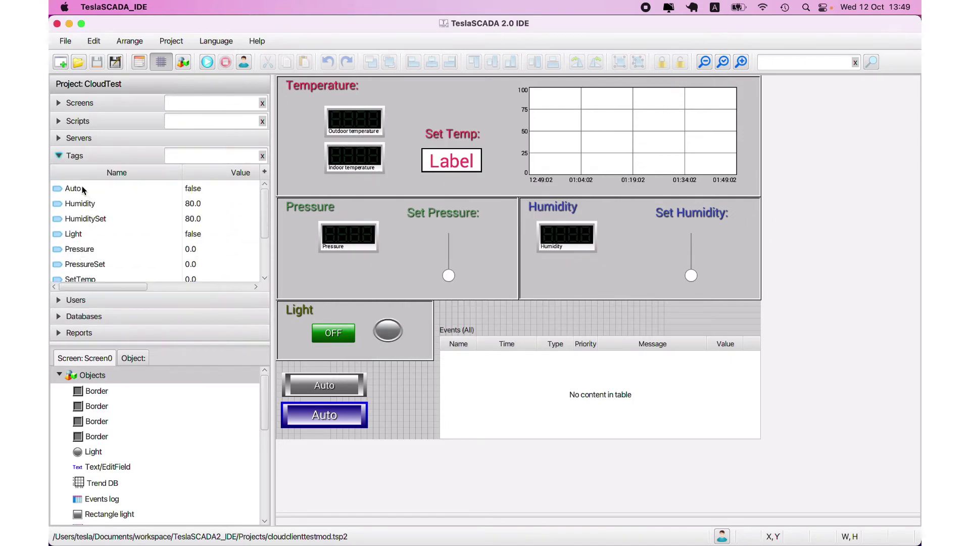
left_click(83, 189)
double_click(83, 190)
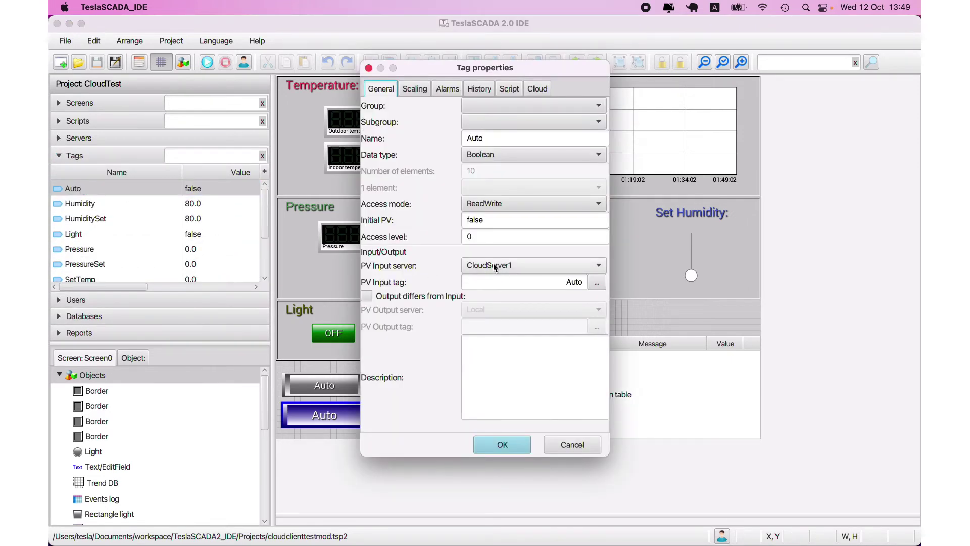
left_click(571, 443)
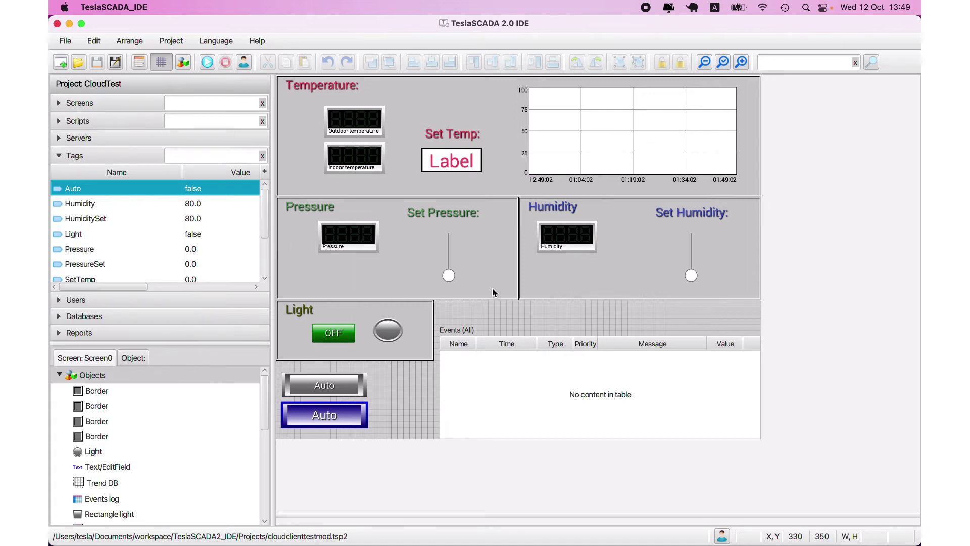
Load cloudclienttestmod.tsp2 into TeslaSCADA2 Runtime
mouse_move(788, 544)
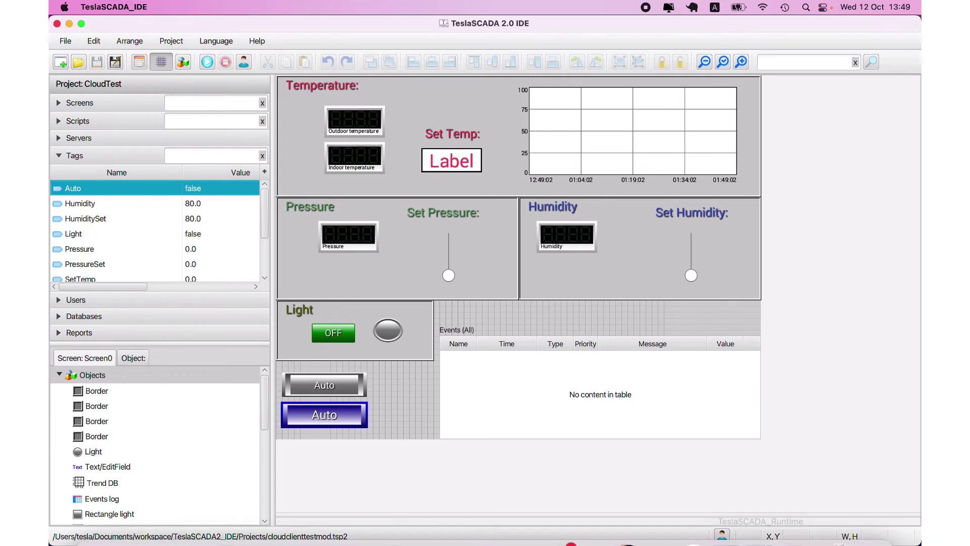
left_click(759, 521)
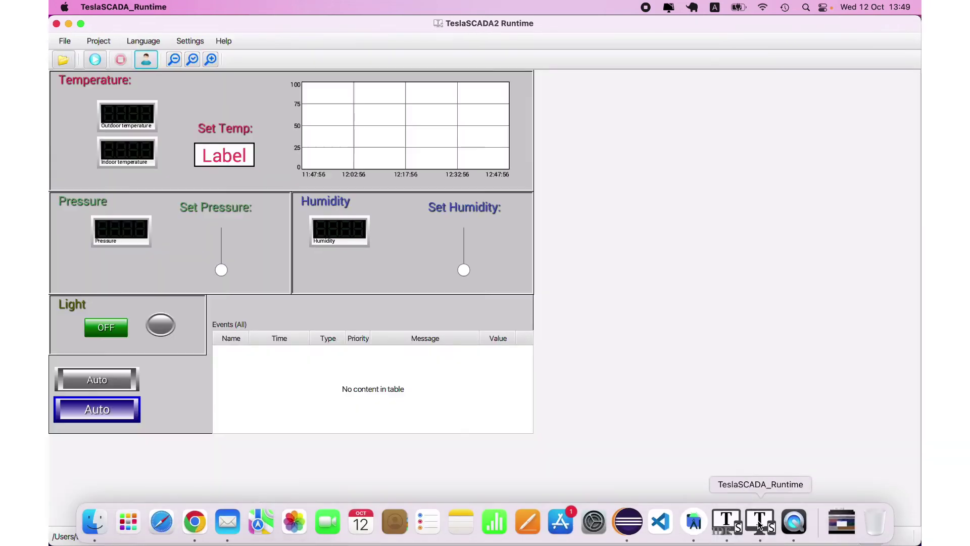
left_click(69, 60)
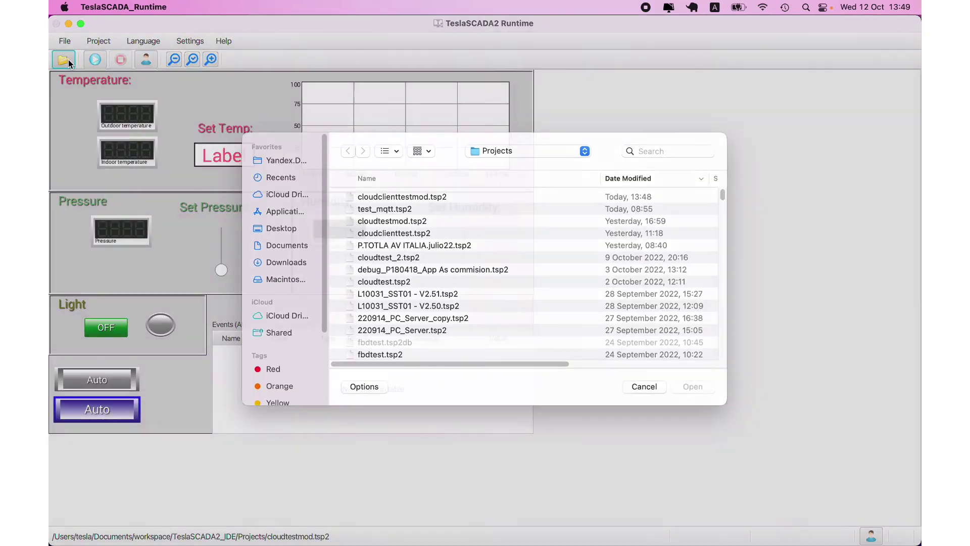
double_click(438, 211)
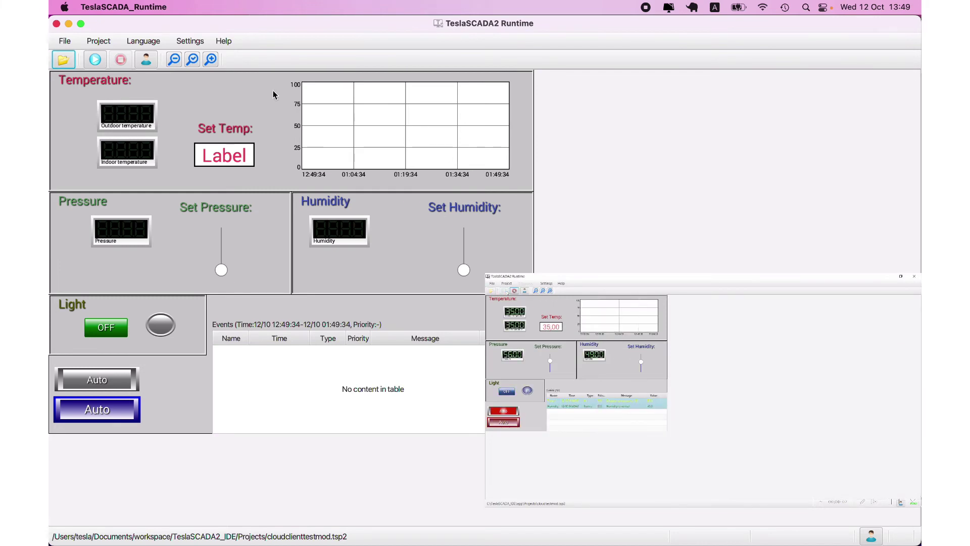
Run the client project, drag the humidity setpoint lower, and set Set Temp to 20
left_click(94, 60)
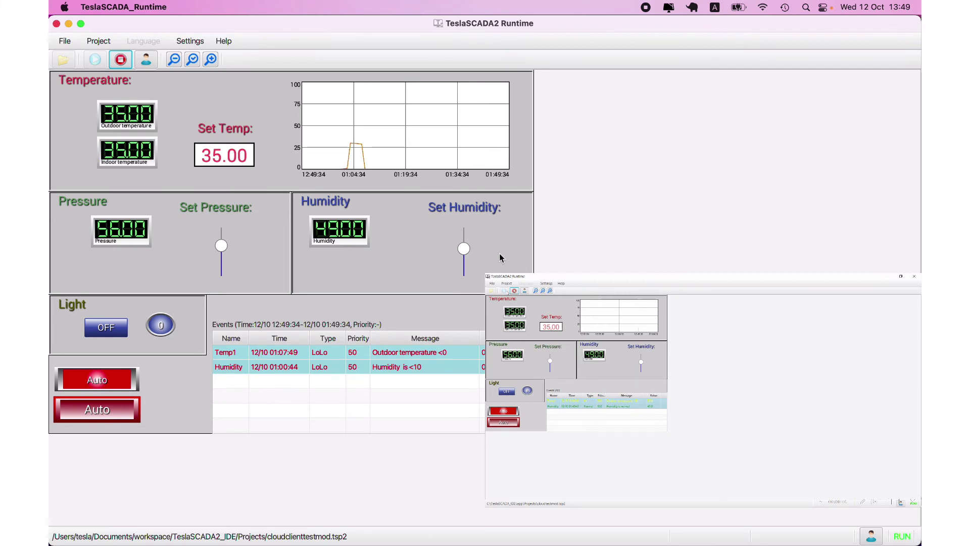
mouse_move(386, 165)
left_click_drag(464, 252, 464, 262)
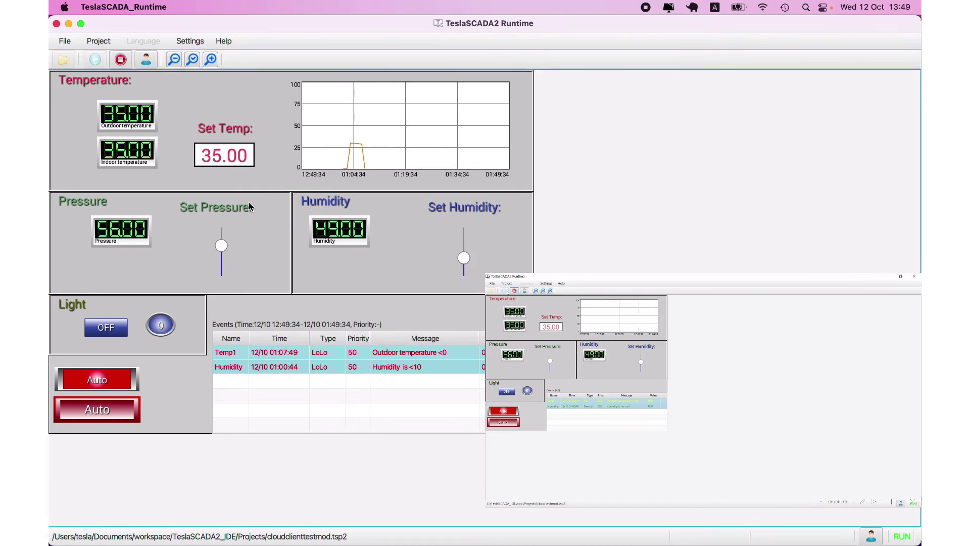
left_click(214, 156)
type("35")
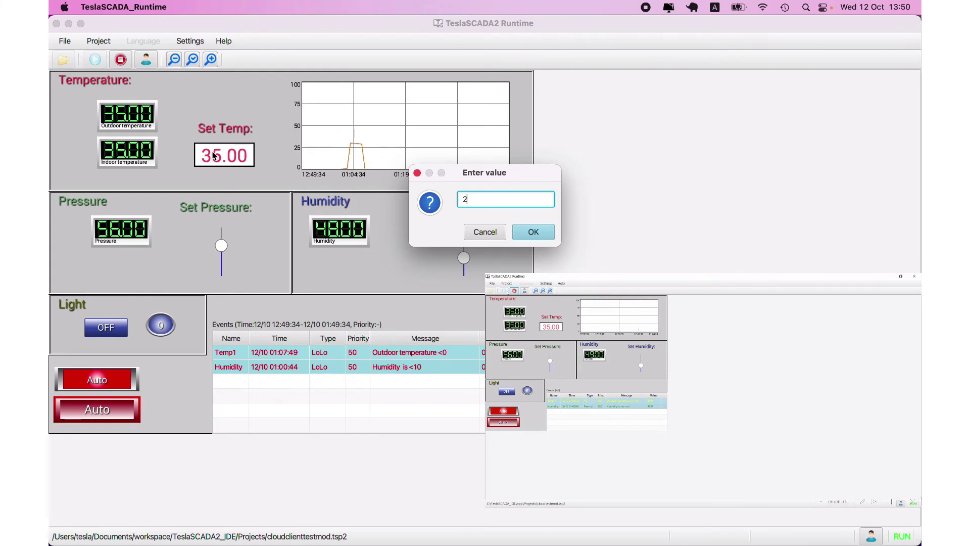
left_click(534, 232)
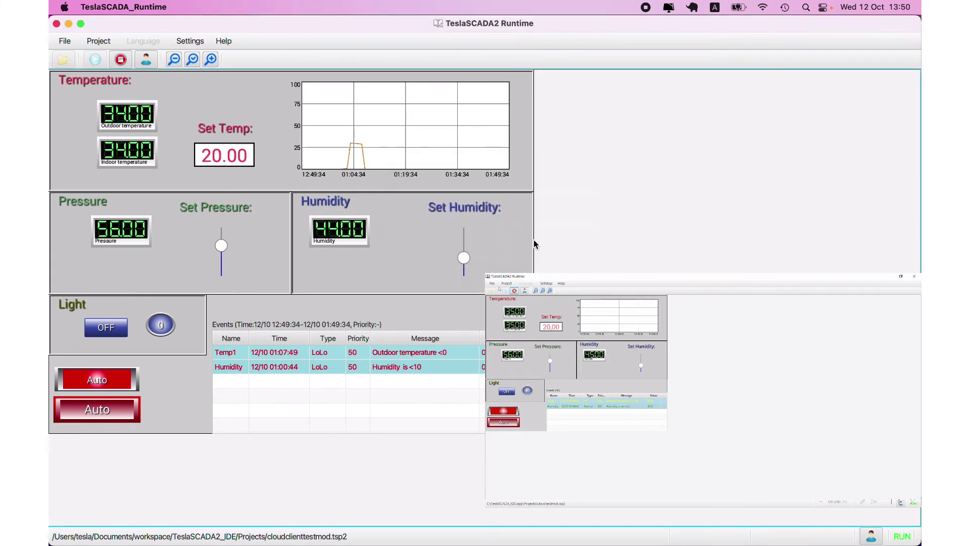
Reload the Cloud dashboard in Chrome and set cards per row to auto
left_click(206, 528)
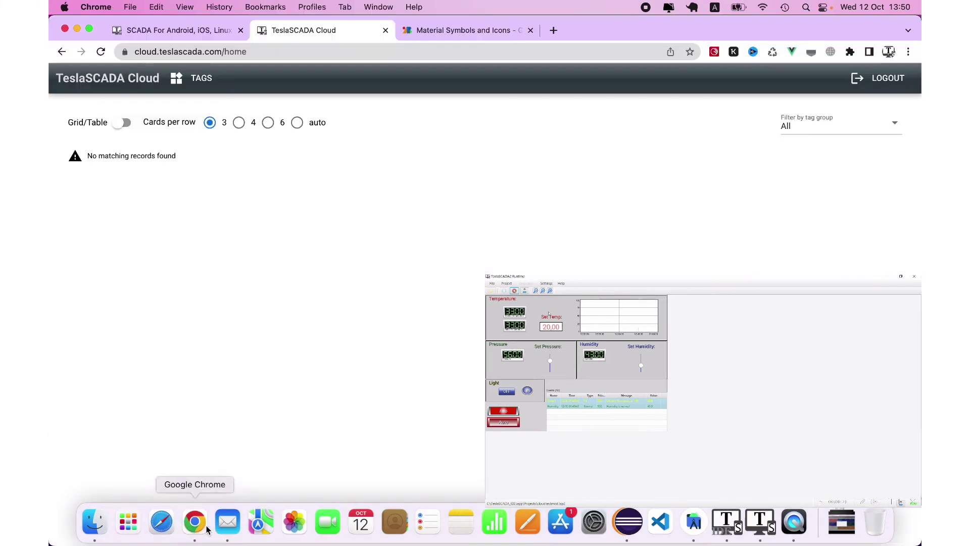
left_click(100, 53)
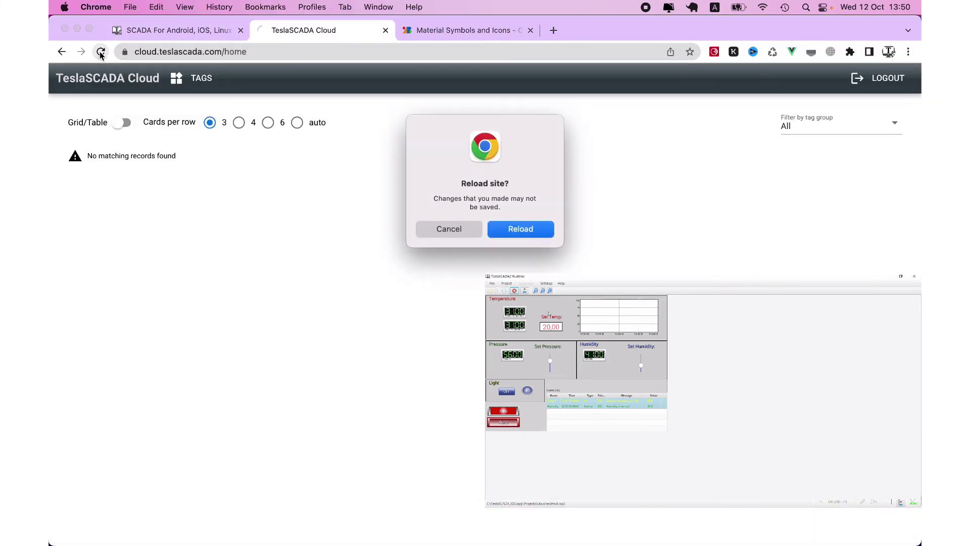
left_click(528, 234)
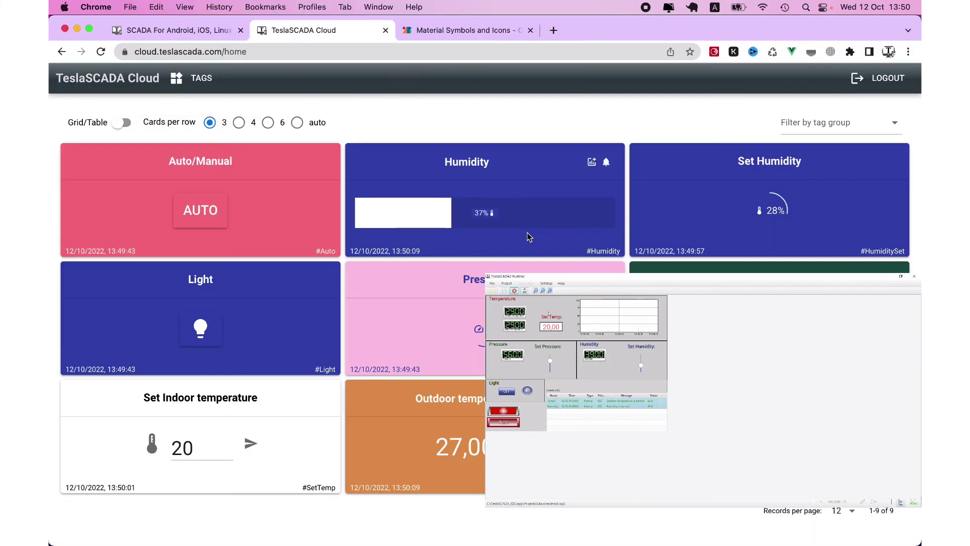
left_click(298, 122)
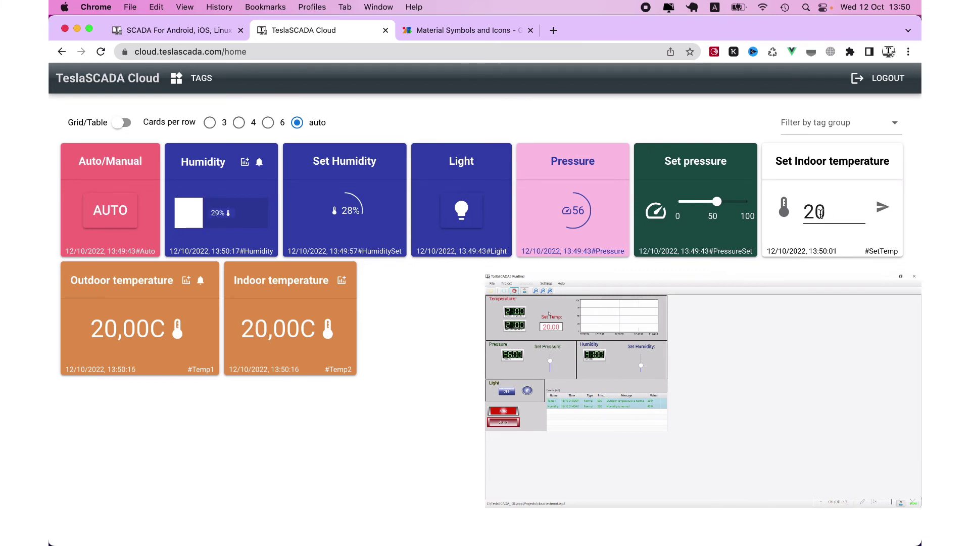
Bring TeslaSCADA2 Runtime forward to watch the client project show Set Temp 35.00 and humidity 63
mouse_move(773, 521)
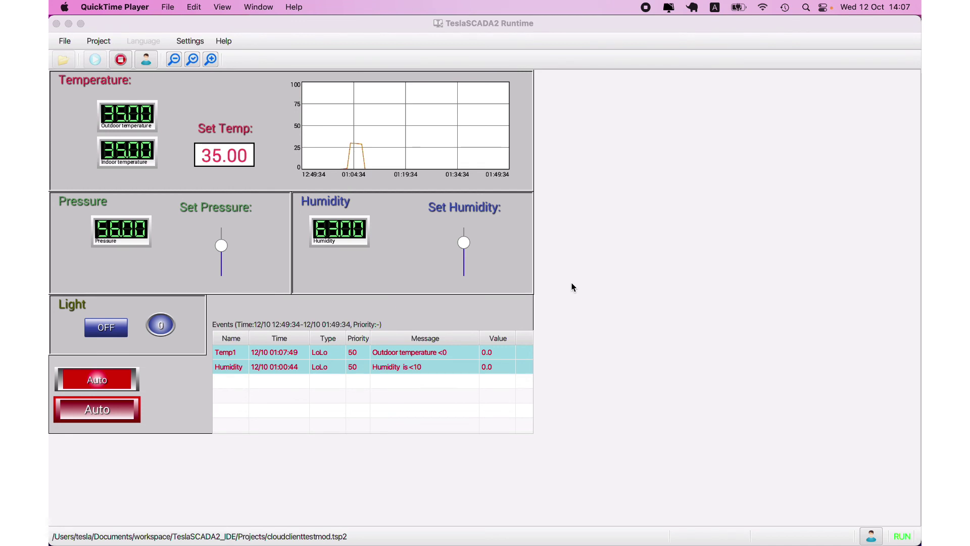
mouse_move(260, 543)
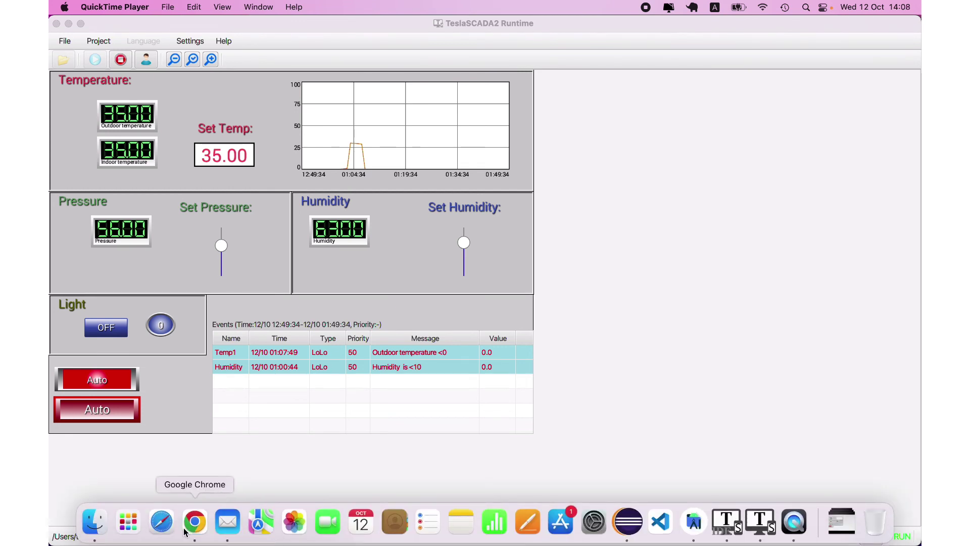
In CloudTest's Events/History settings, toggle 'Use history table for every tag' on and off, then cancel
left_click(731, 527)
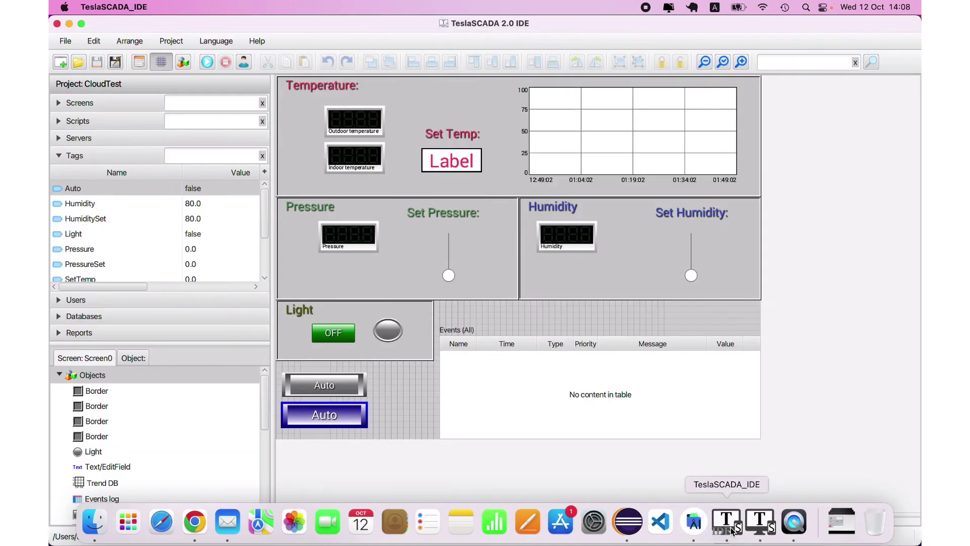
left_click(137, 62)
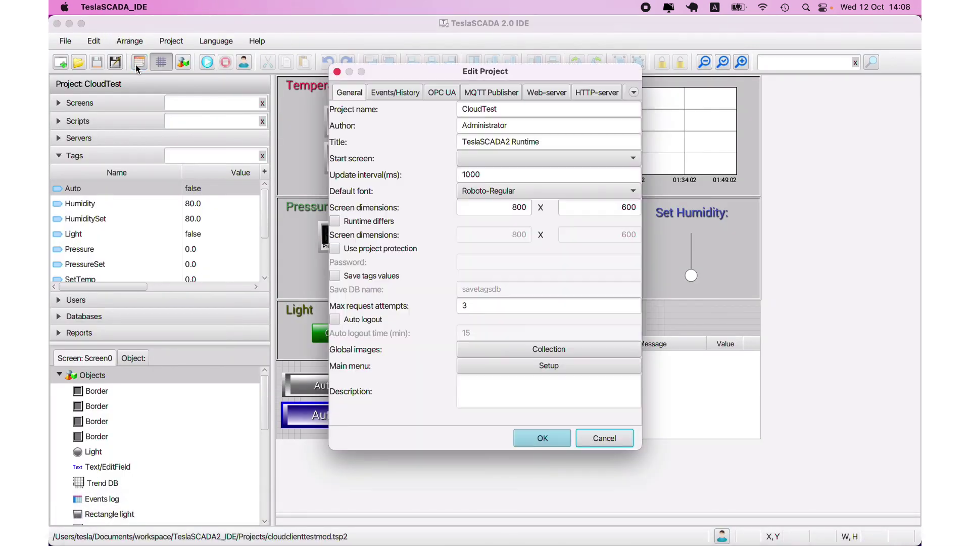
left_click(414, 93)
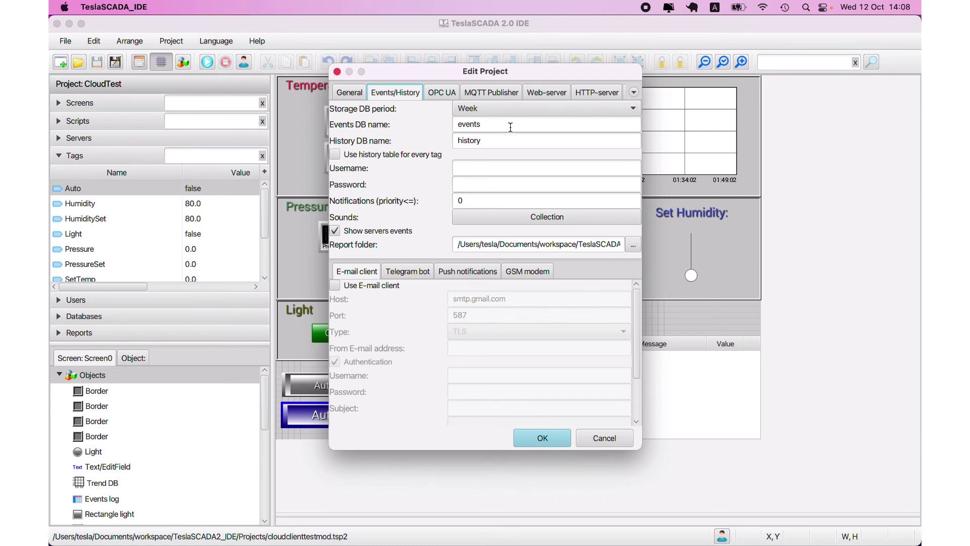
left_click(335, 155)
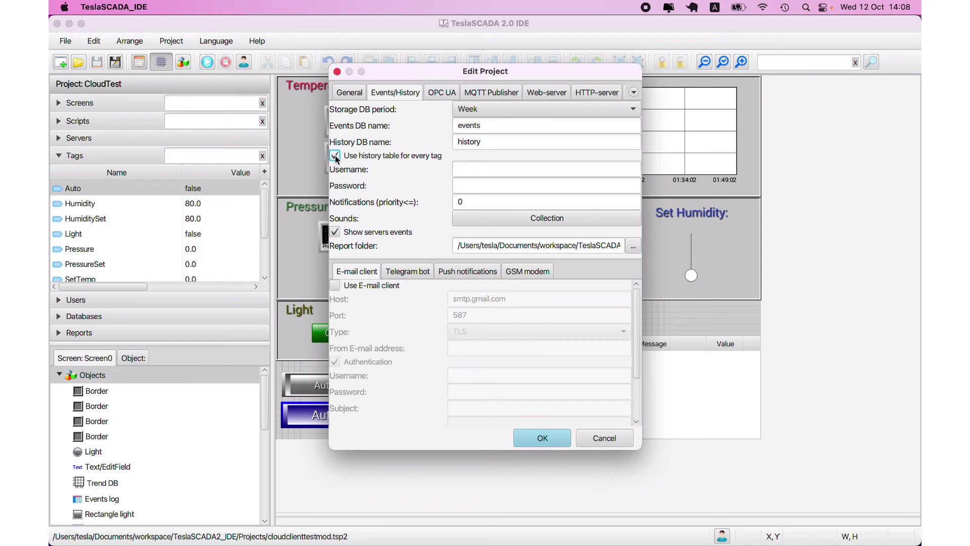
left_click(335, 155)
left_click(617, 438)
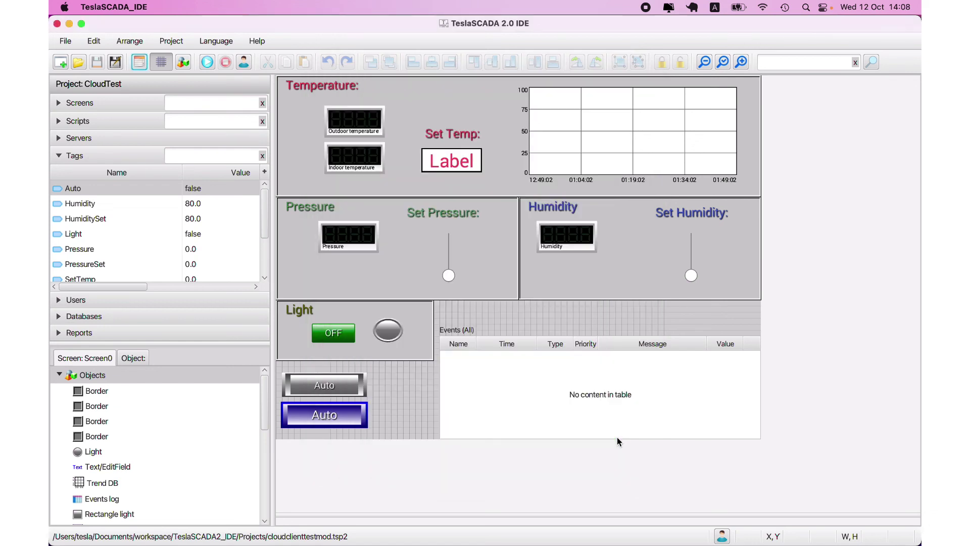